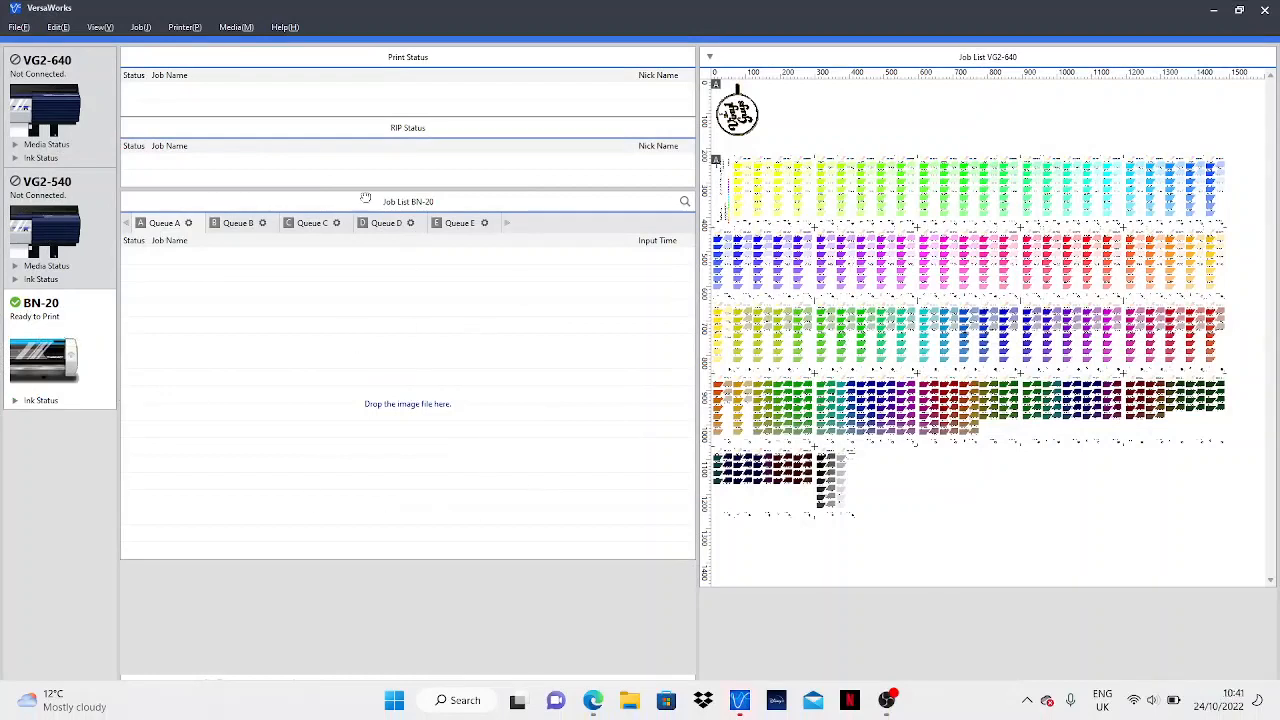
Show the job preview pane and expand the ink status of the BN-20 printer
{"action": "left_click", "coordinate": [100, 27]}
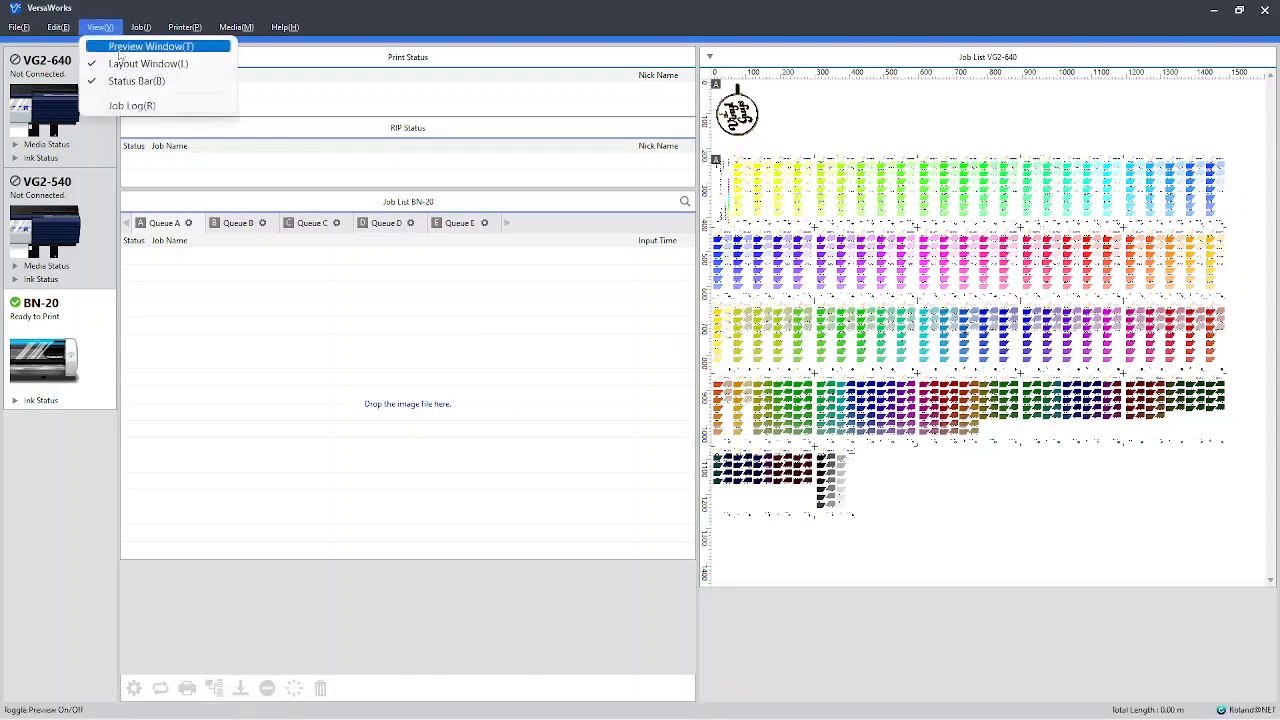
{"action": "left_click", "coordinate": [113, 48]}
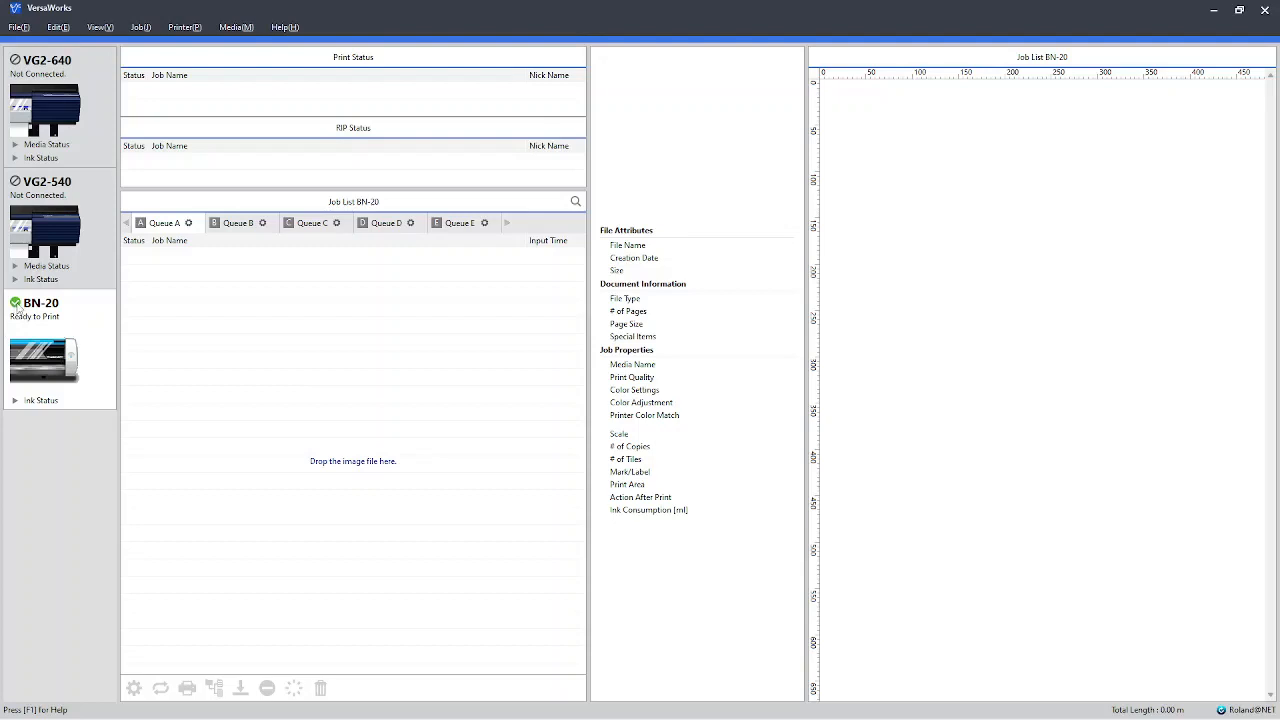
{"action": "left_click", "coordinate": [14, 401]}
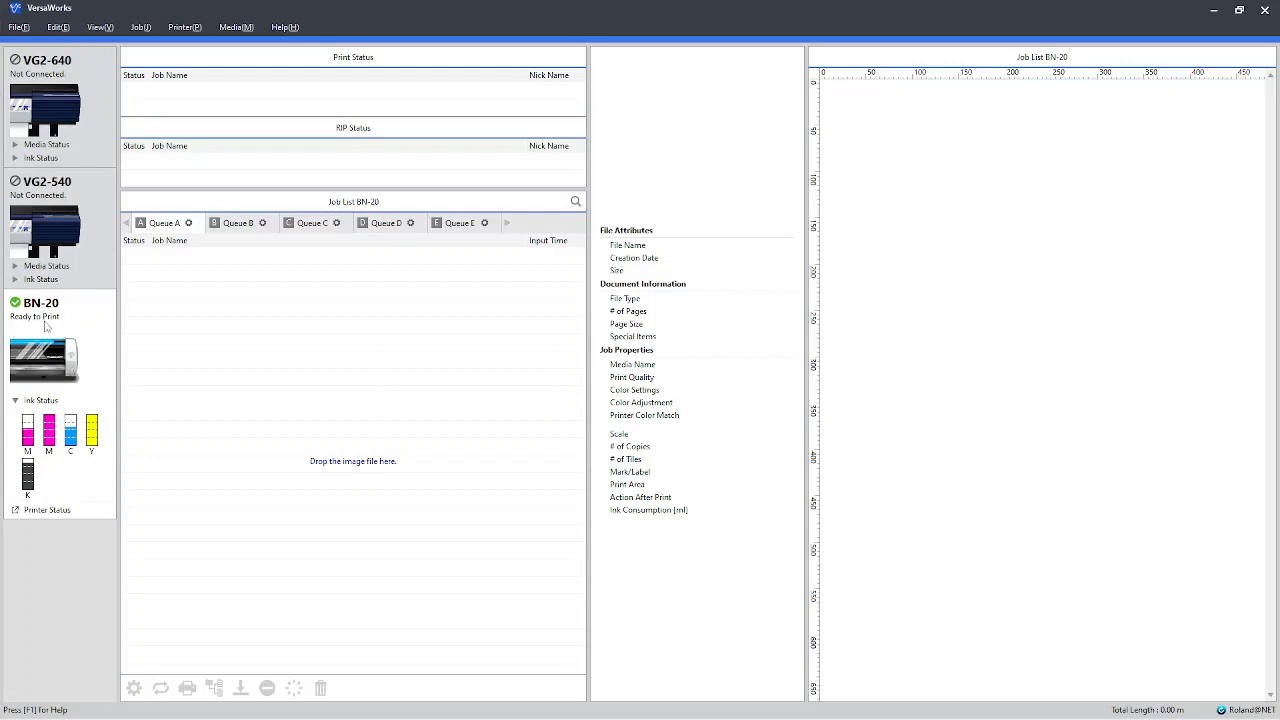
Send the VersaWorks test print to Queue A of the BN-20 and abort its processing
{"action": "left_click", "coordinate": [181, 28]}
{"action": "left_click", "coordinate": [226, 81]}
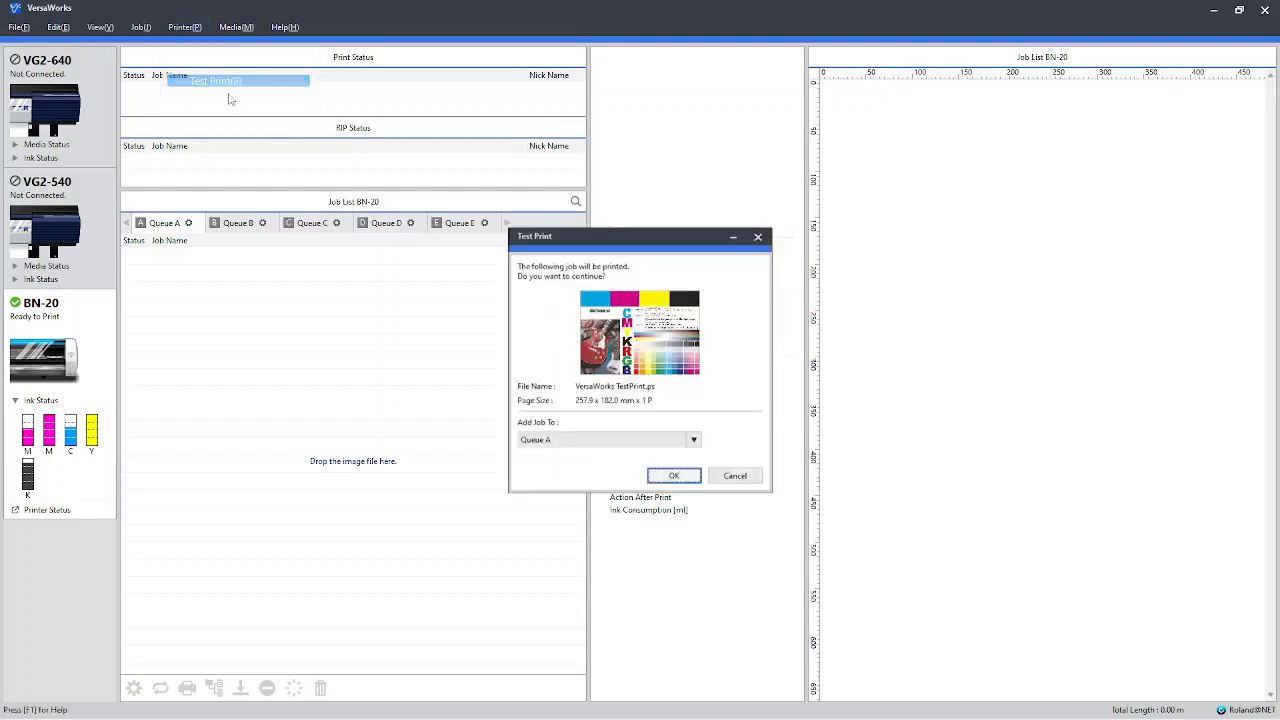
{"action": "left_click", "coordinate": [668, 478]}
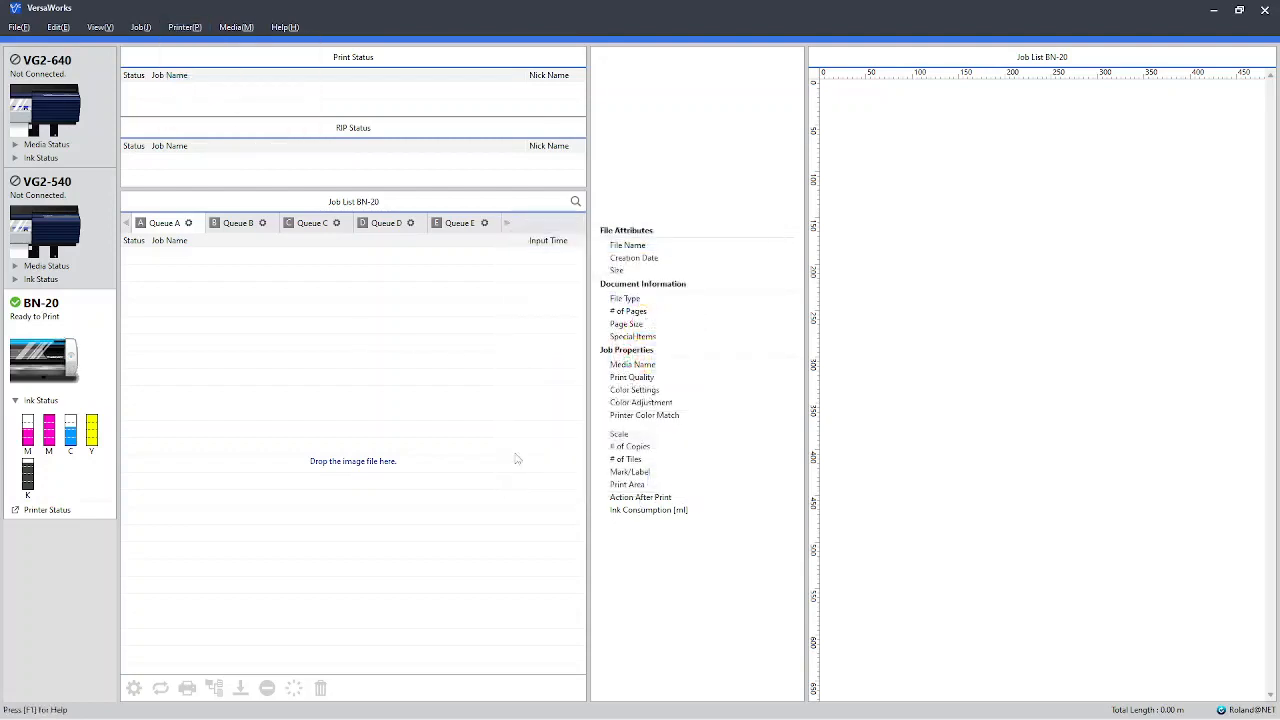
{"action": "left_click", "coordinate": [674, 394]}
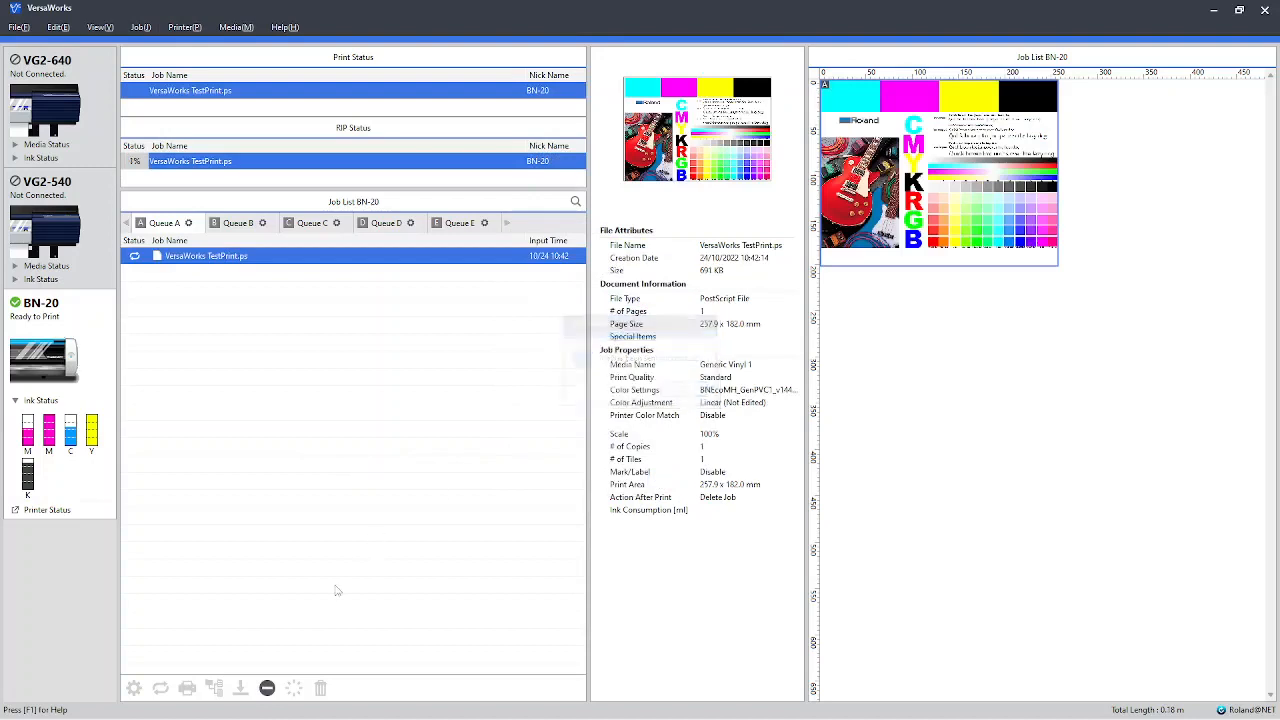
{"action": "left_click", "coordinate": [267, 688]}
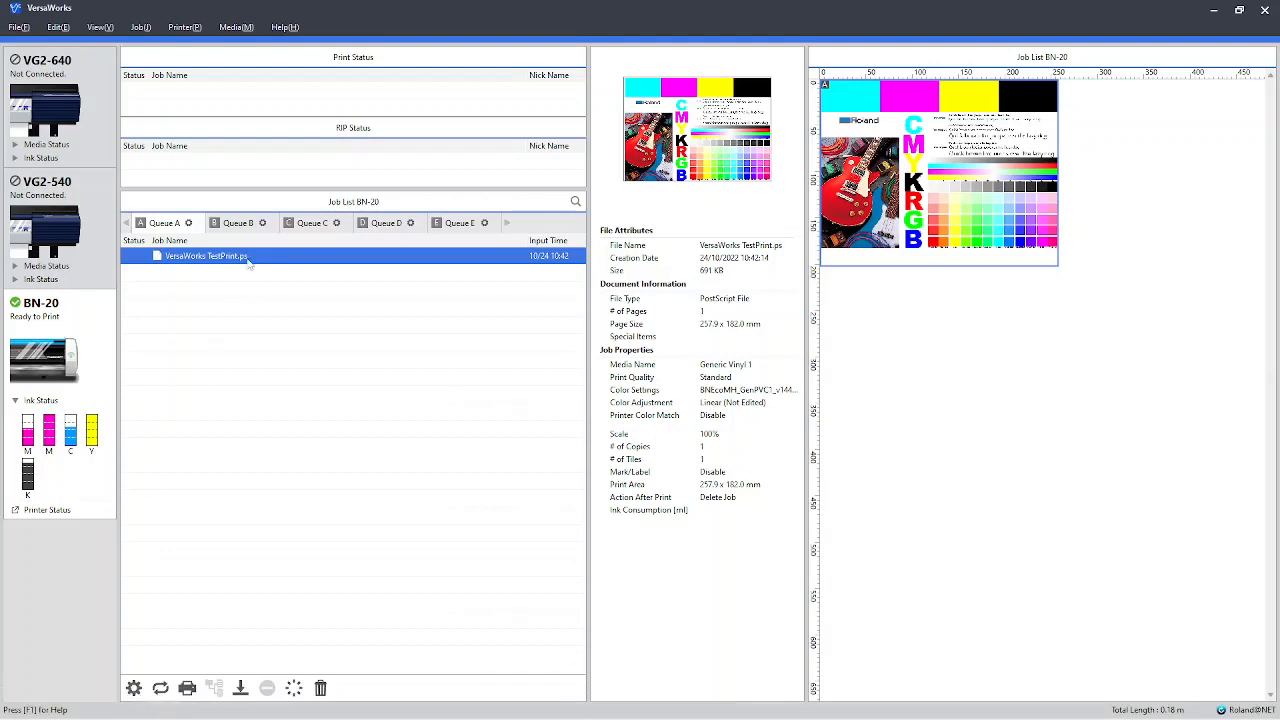
Open the job settings of VersaWorks TestPrint.ps, and review the Quick Tour pages 1 to 4 before closing the tour
{"action": "left_click", "coordinate": [133, 688]}
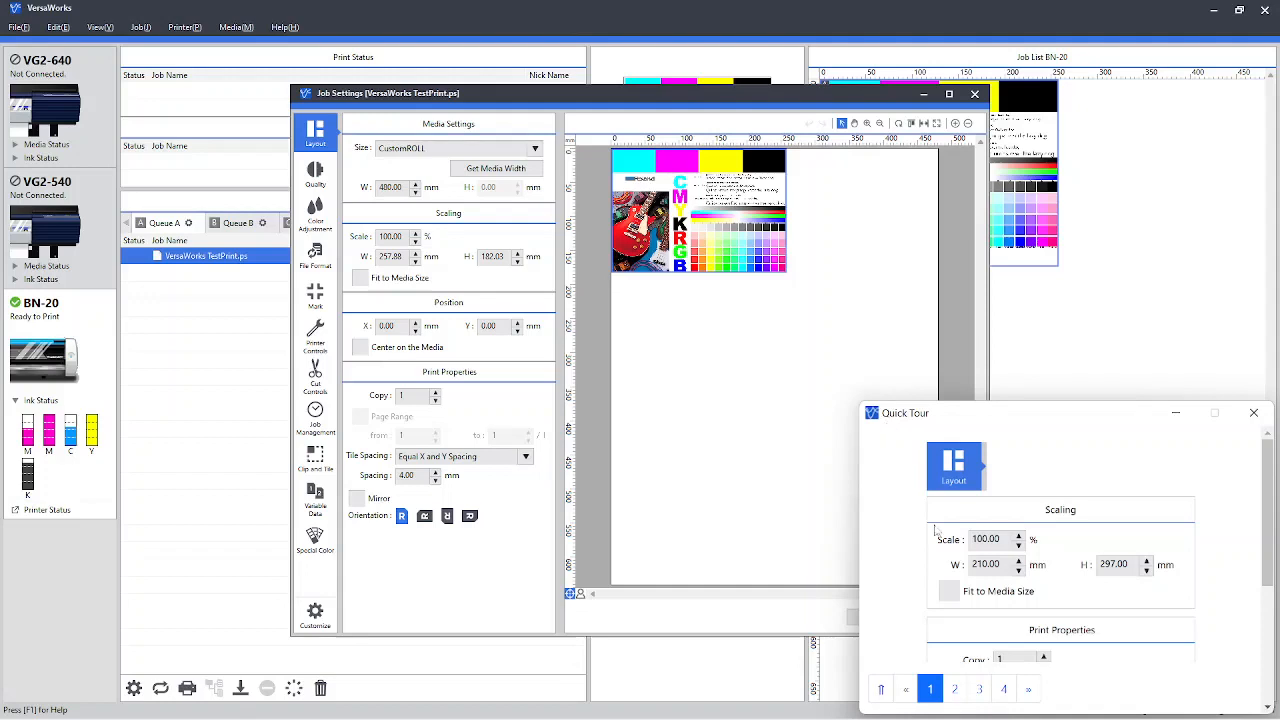
{"action": "left_click", "coordinate": [952, 689]}
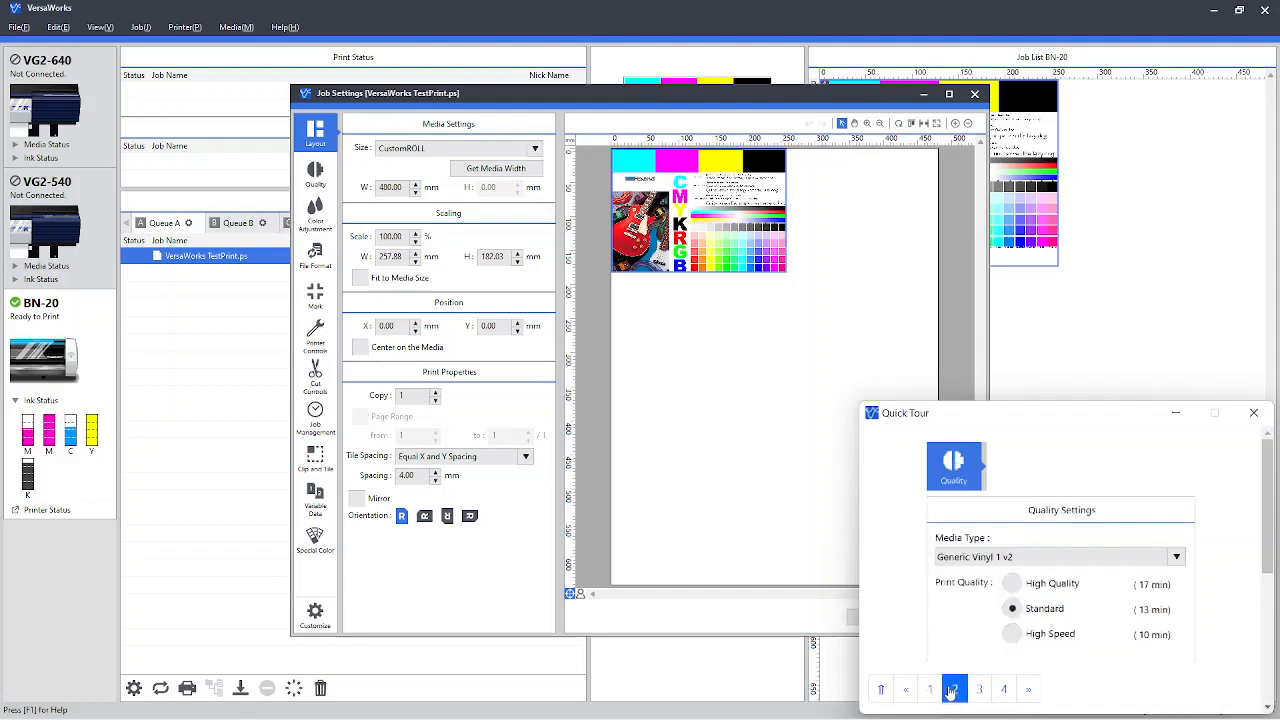
{"action": "left_click", "coordinate": [979, 689]}
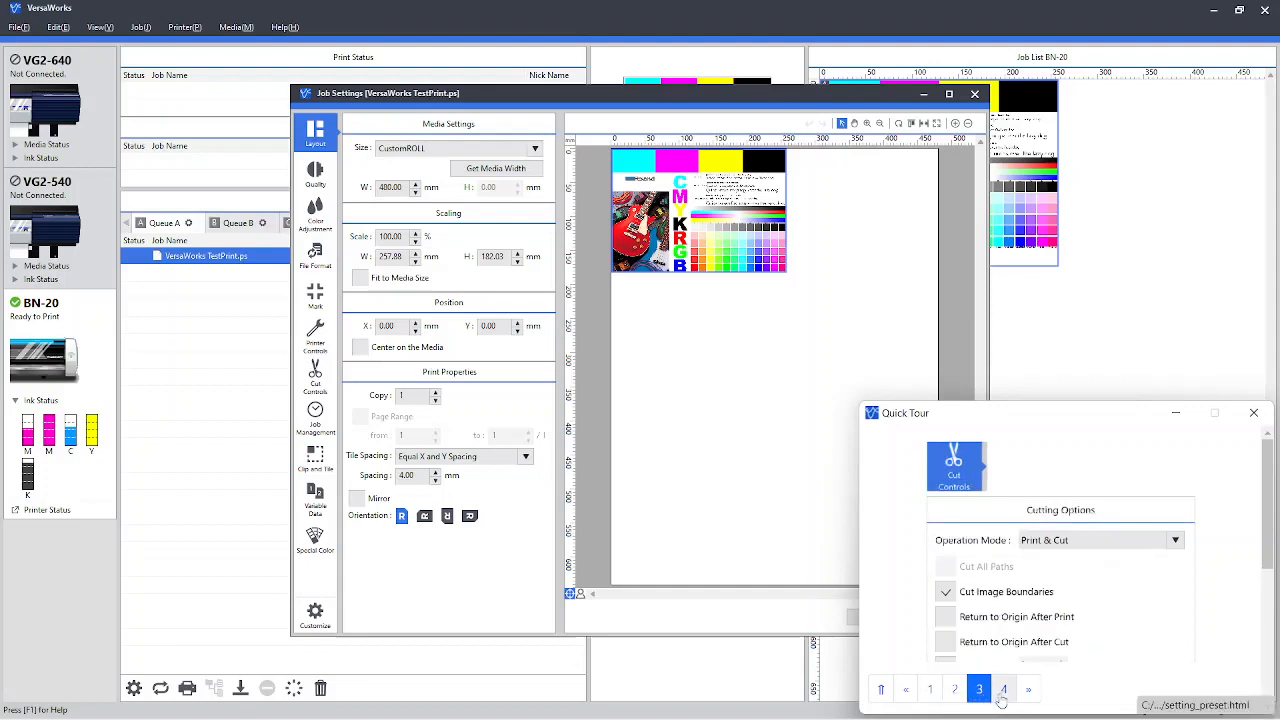
{"action": "left_click", "coordinate": [1003, 689]}
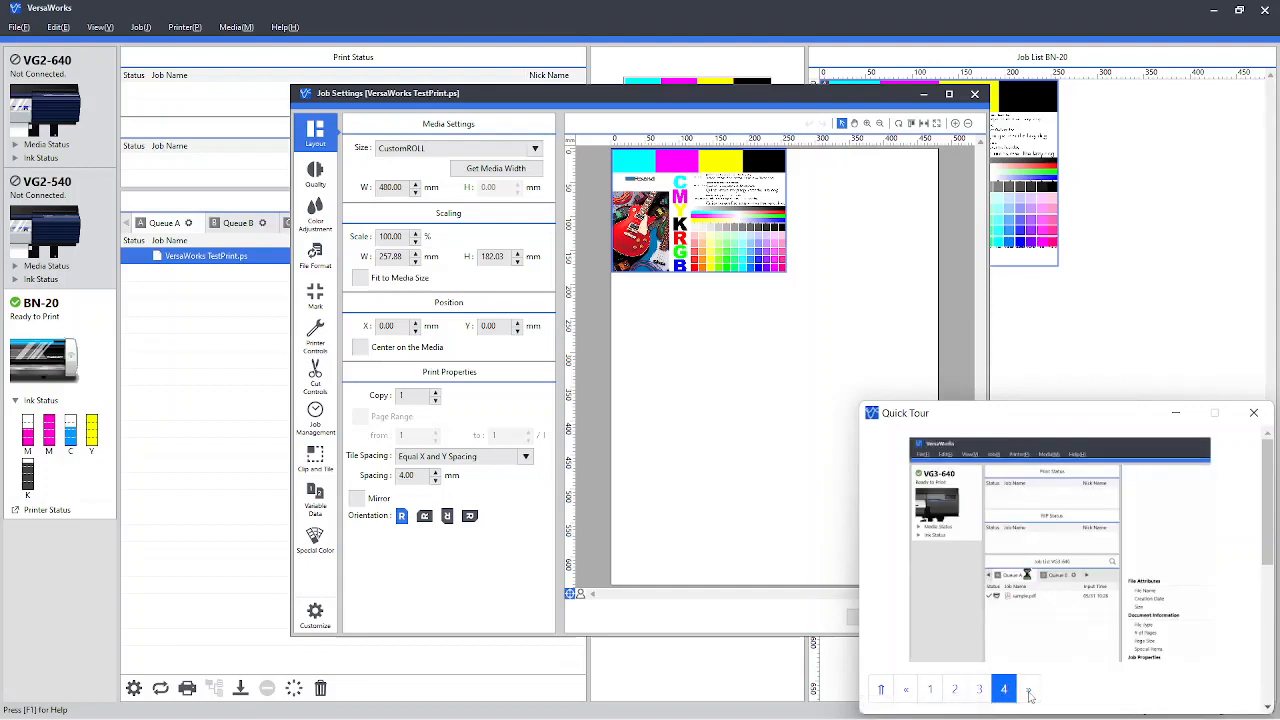
{"action": "left_click", "coordinate": [979, 689]}
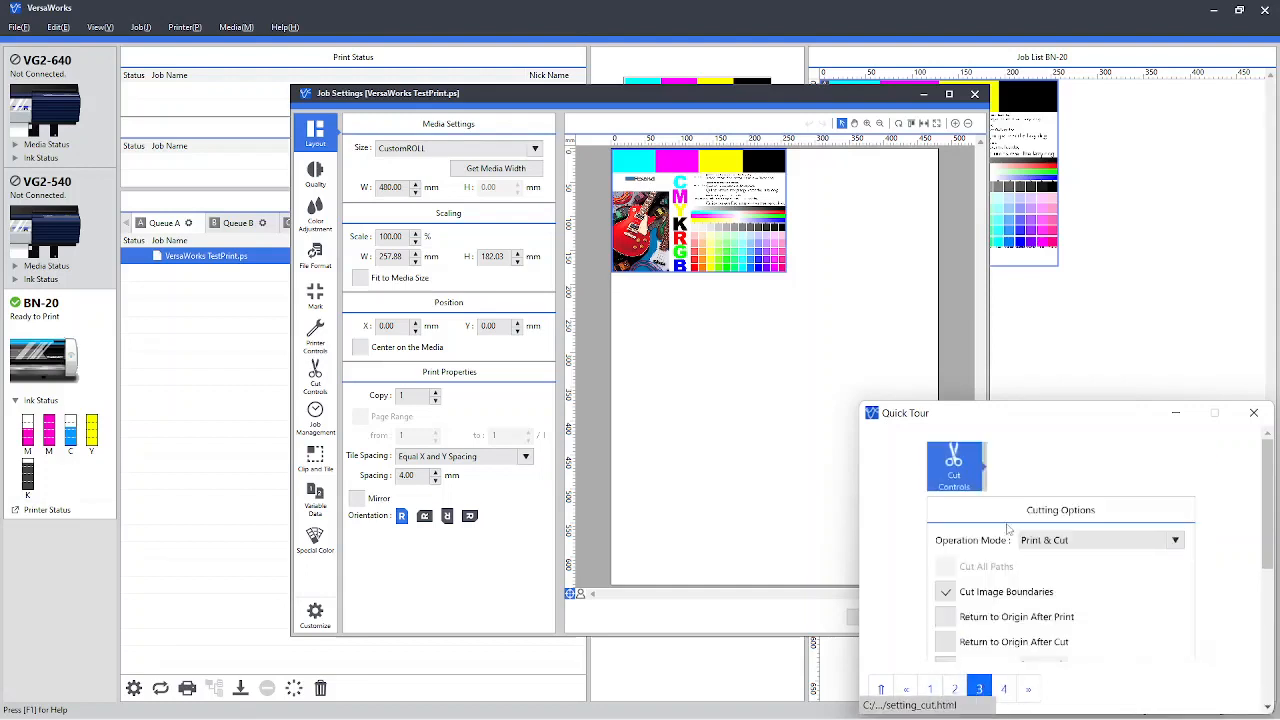
{"action": "left_click", "coordinate": [955, 689]}
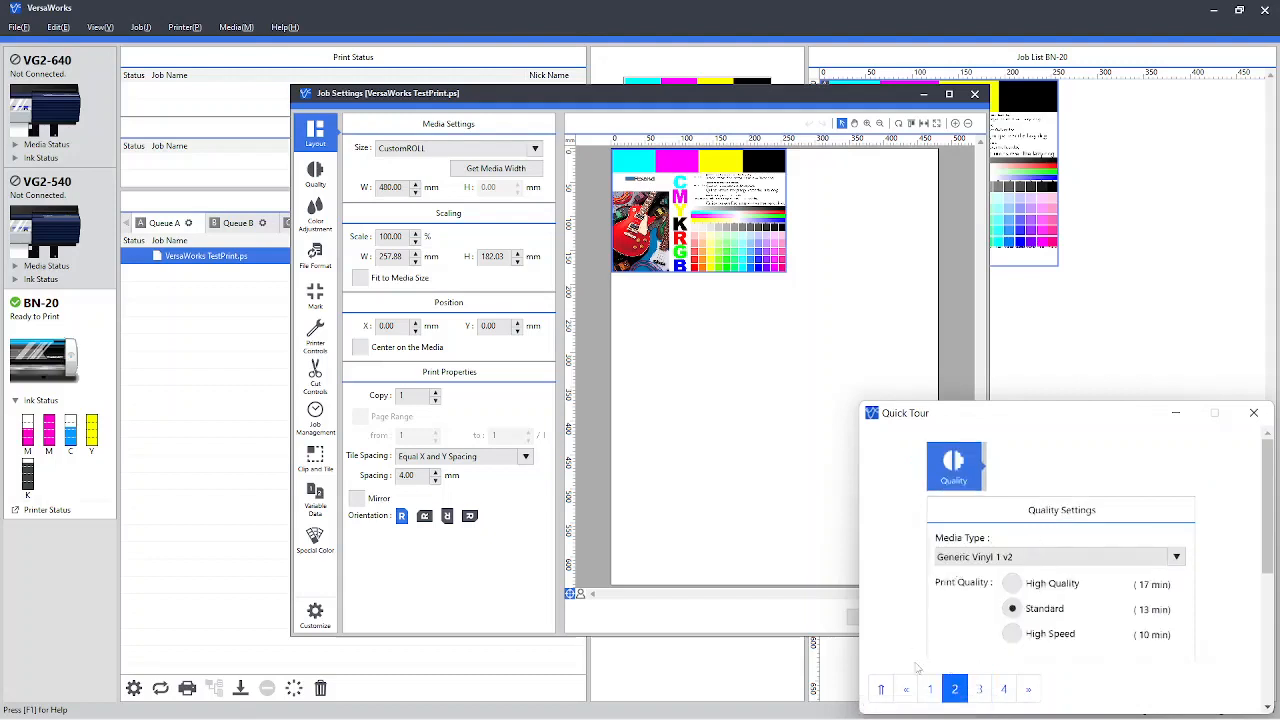
{"action": "left_click", "coordinate": [929, 689]}
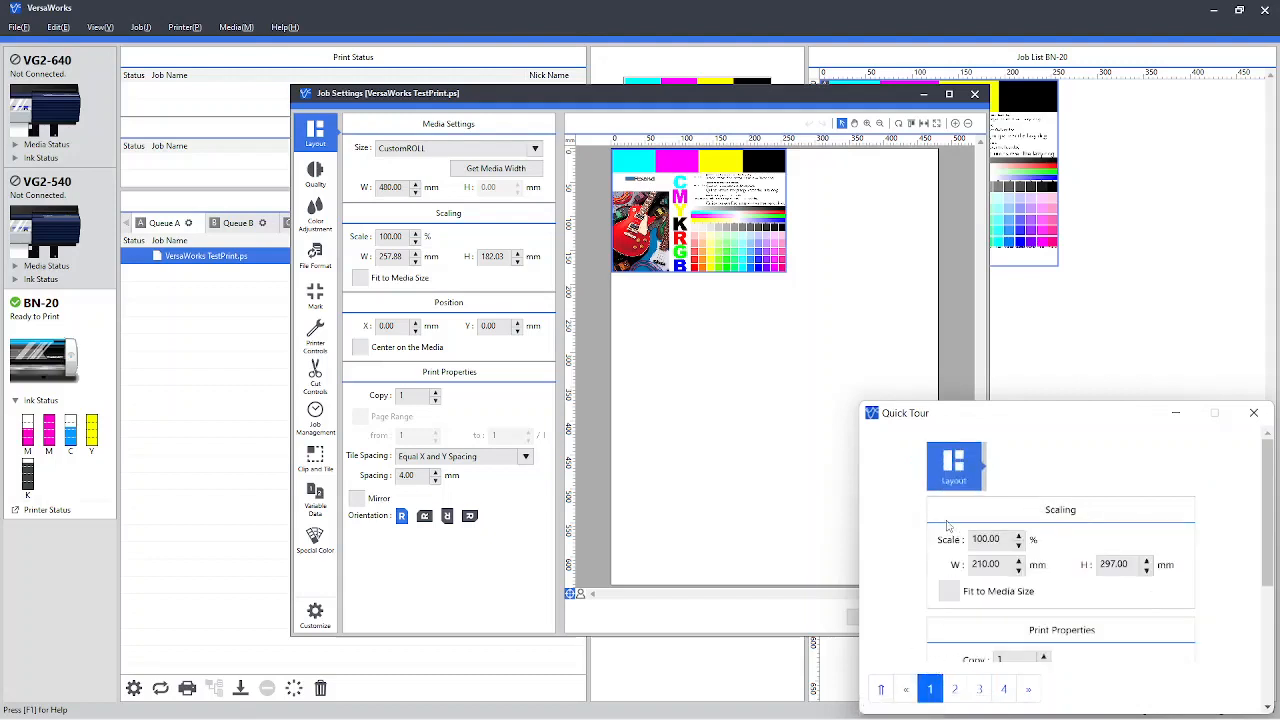
{"action": "left_click", "coordinate": [1254, 413]}
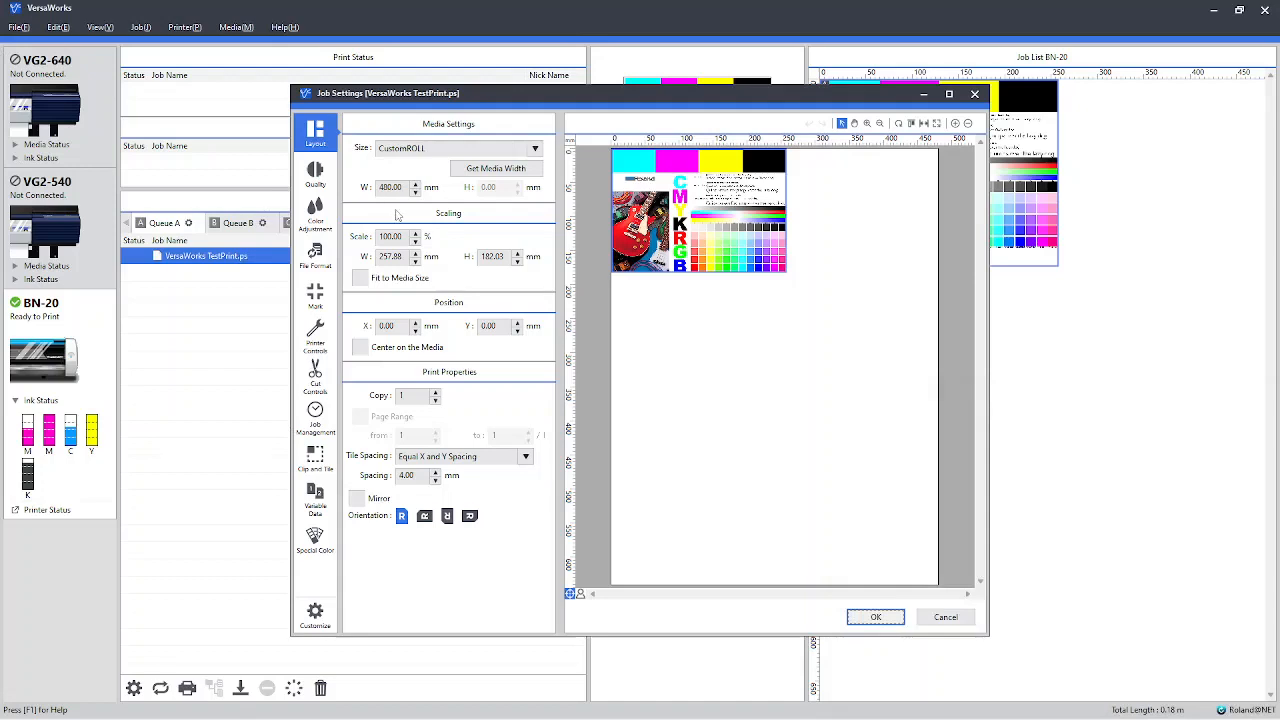
Get the media width from the printer and set the test print's scale to 200 %
{"action": "left_click", "coordinate": [469, 170]}
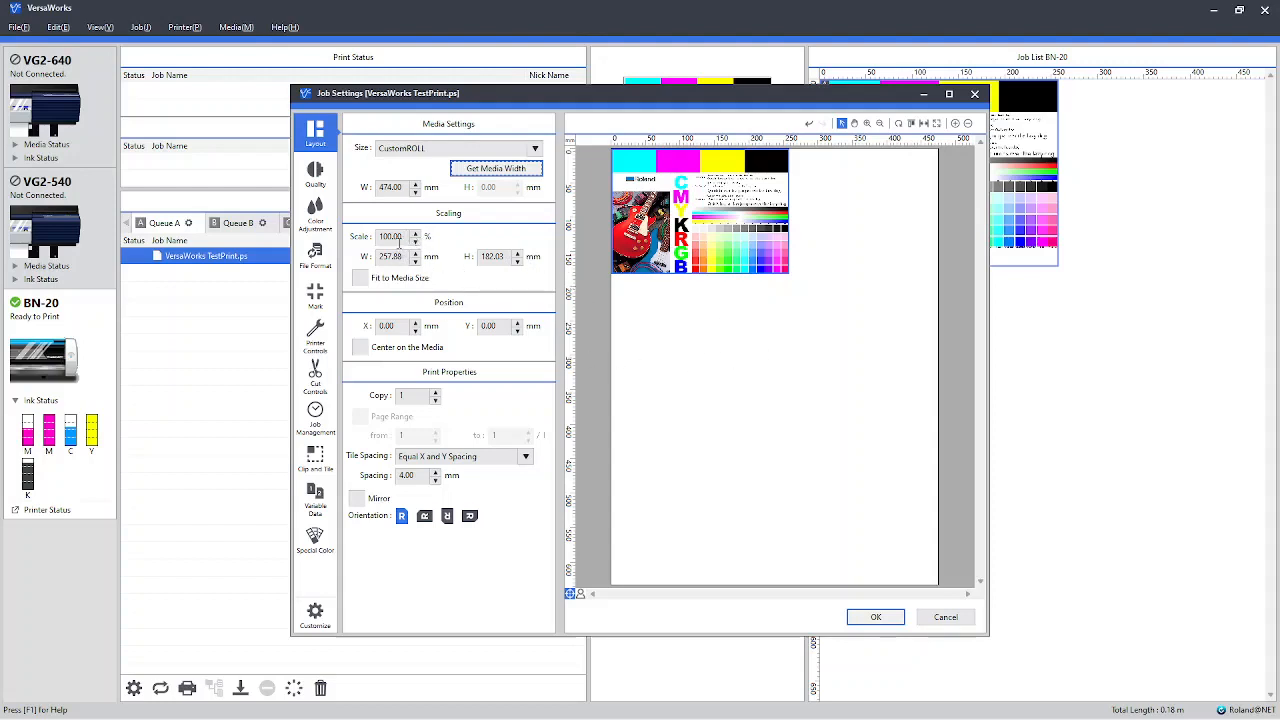
{"action": "left_click", "coordinate": [403, 236]}
{"action": "key", "text": "BackSpace"}
{"action": "key", "text": "BackSpace"}
{"action": "key", "text": "BackSpace"}
{"action": "type", "text": "200"}
{"action": "key", "text": "Return"}
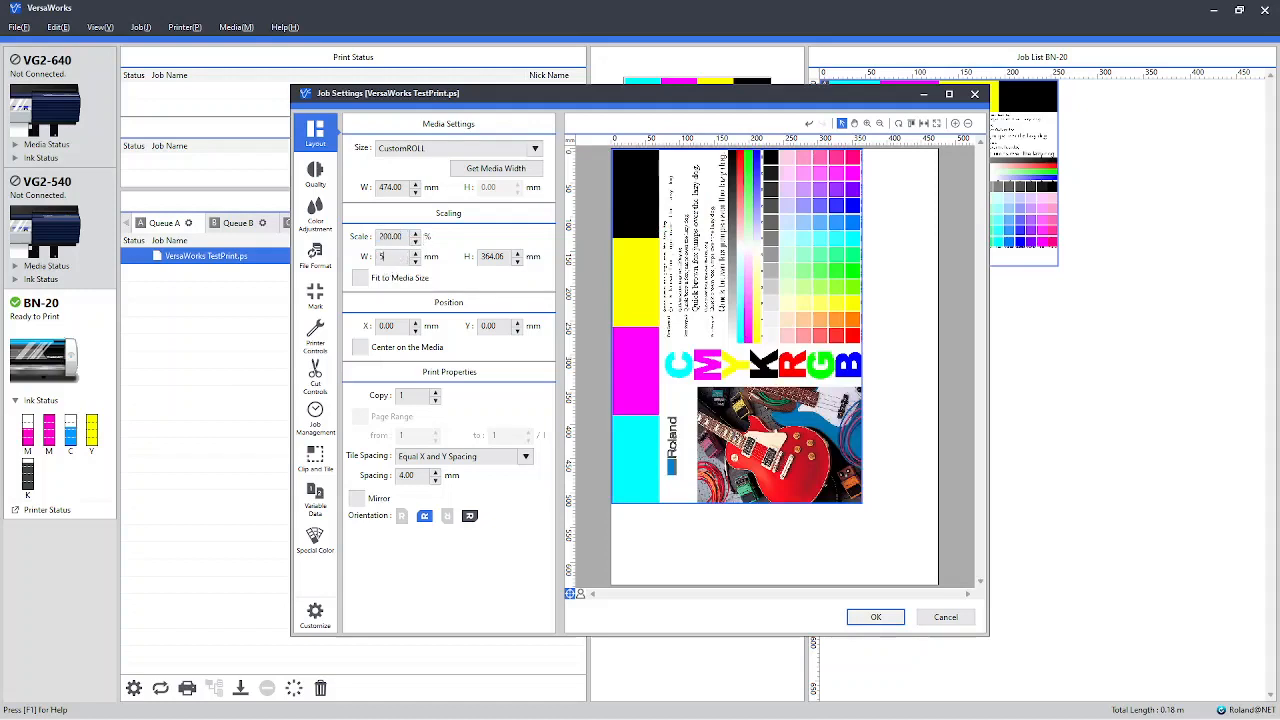
Try an image width of 500 mm, and reset the scale to 100 %
{"action": "key", "text": "Return"}
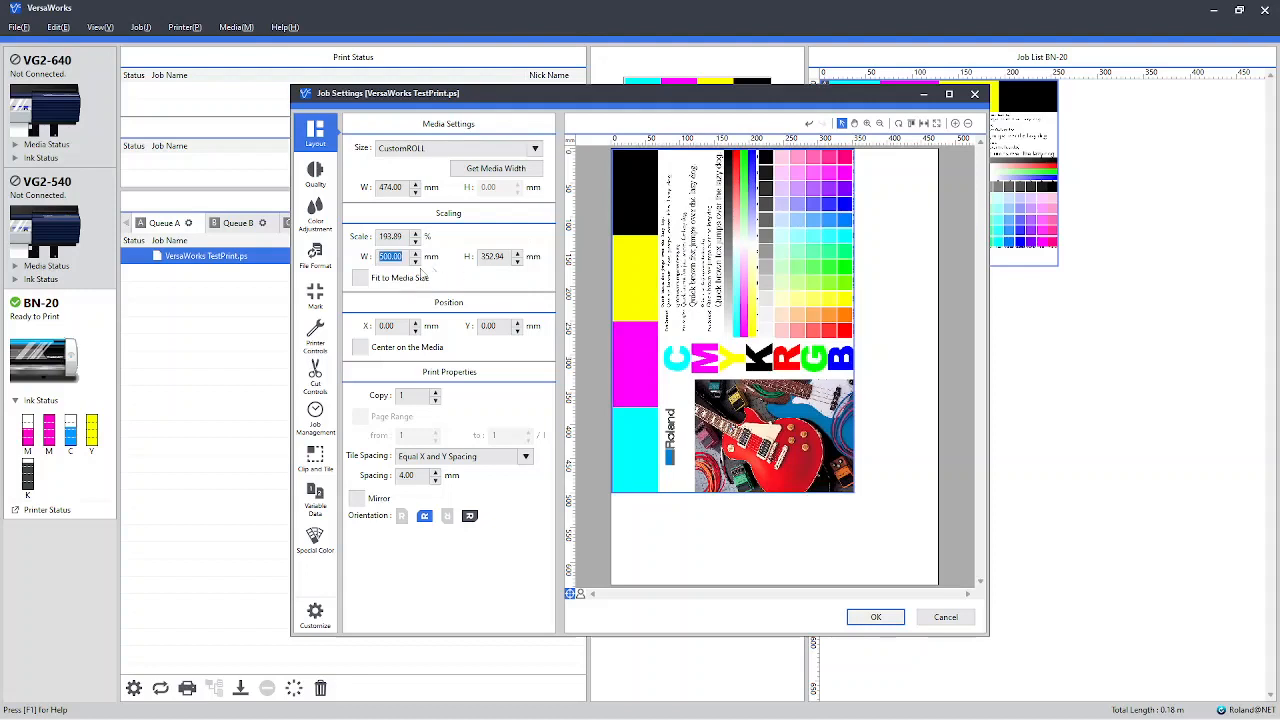
{"action": "double_click", "coordinate": [400, 237]}
{"action": "type", "text": "100"}
{"action": "key", "text": "Return"}
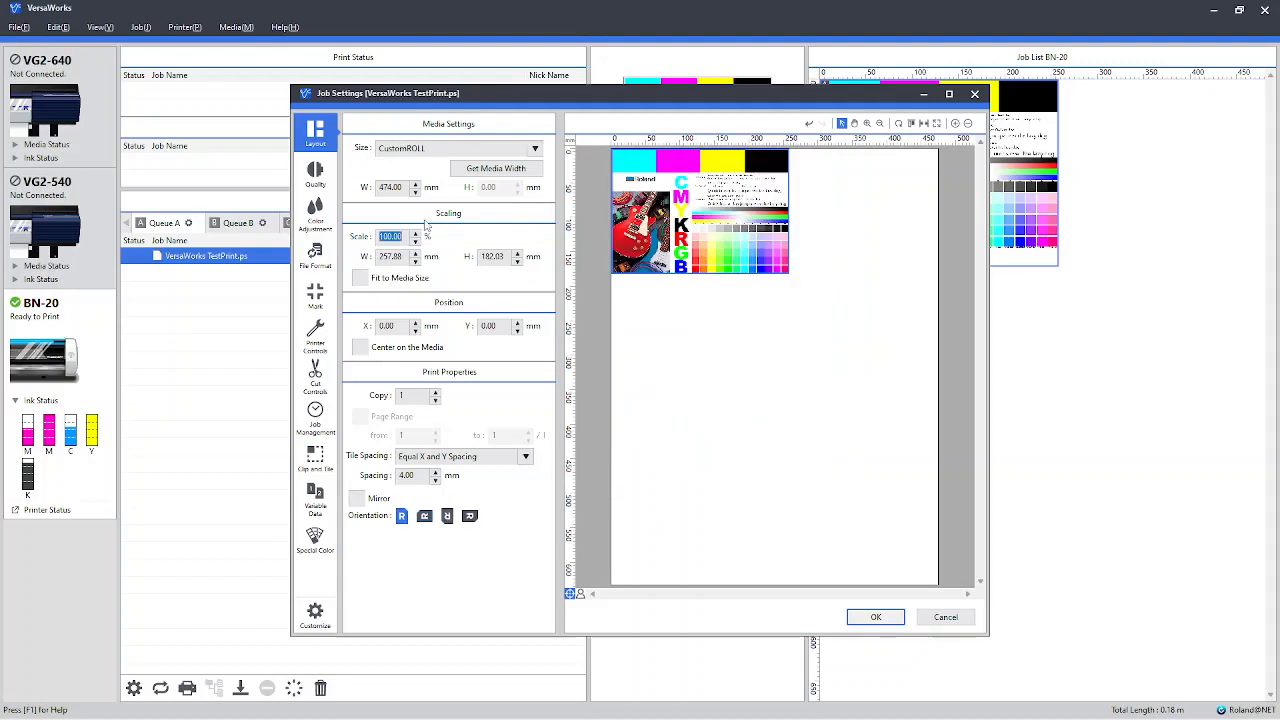
Try fitting the image to the media size, turn that option off, and set the scale to 50 %
{"action": "left_click", "coordinate": [360, 279]}
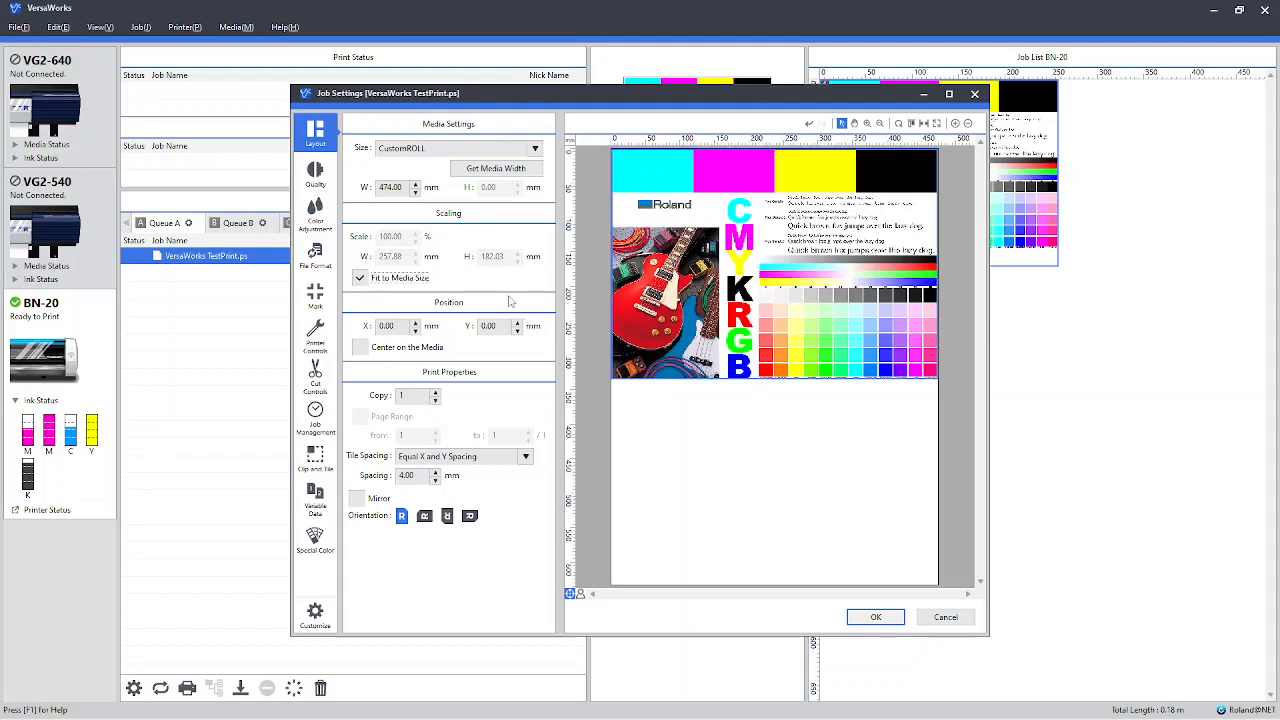
{"action": "left_click", "coordinate": [359, 278]}
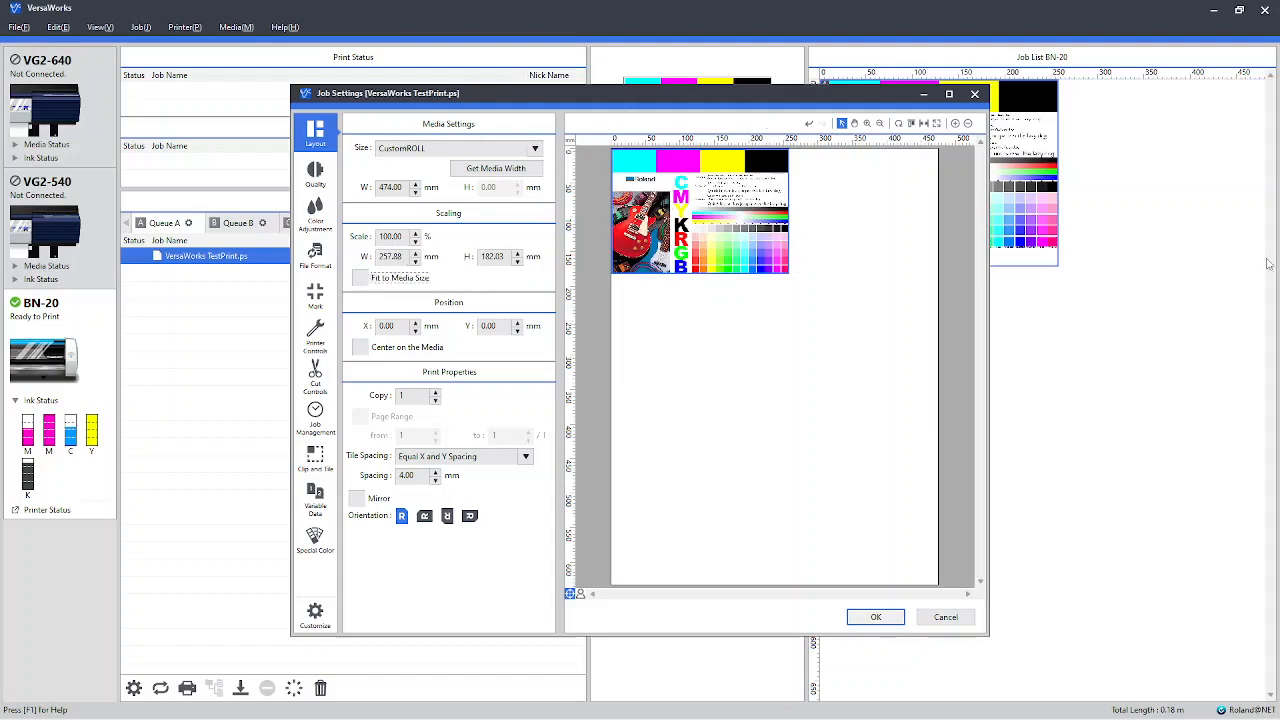
{"action": "double_click", "coordinate": [402, 237]}
{"action": "type", "text": "50"}
{"action": "key", "text": "Return"}
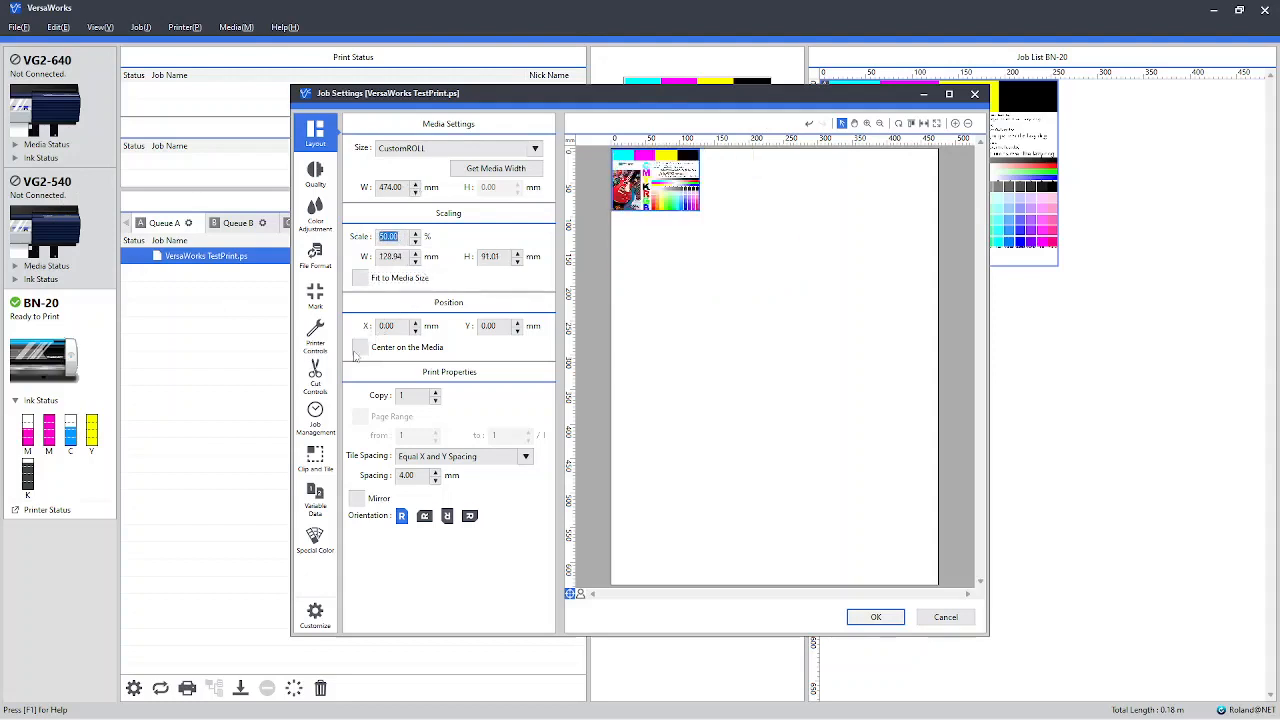
Try centring the image on the media, turn centring off, and set the number of copies to 3
{"action": "left_click", "coordinate": [358, 349]}
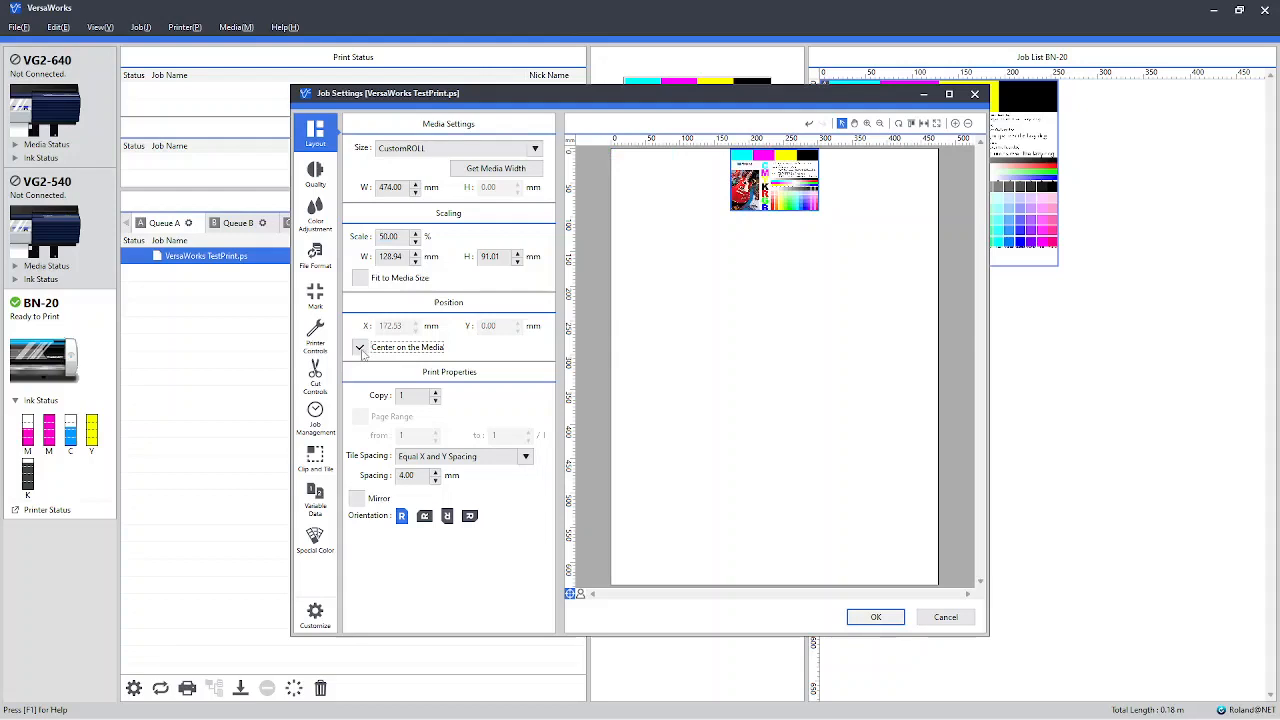
{"action": "left_click", "coordinate": [359, 348]}
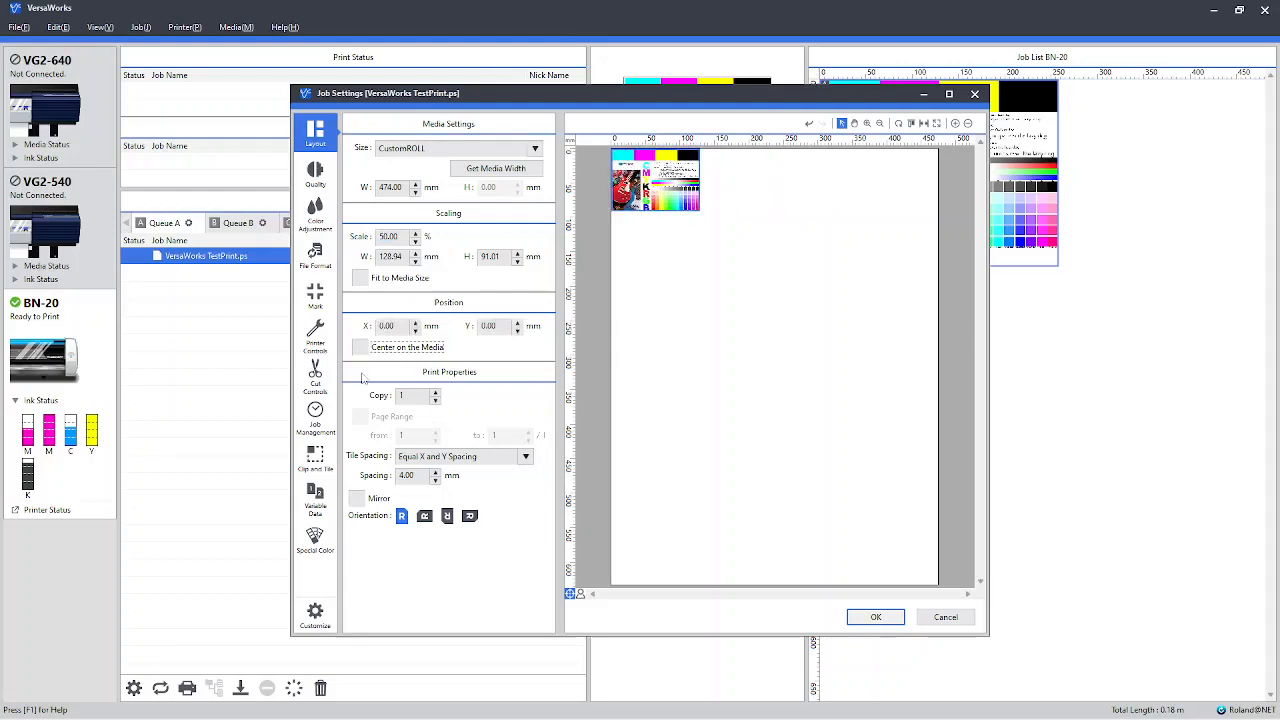
{"action": "left_click", "coordinate": [435, 392]}
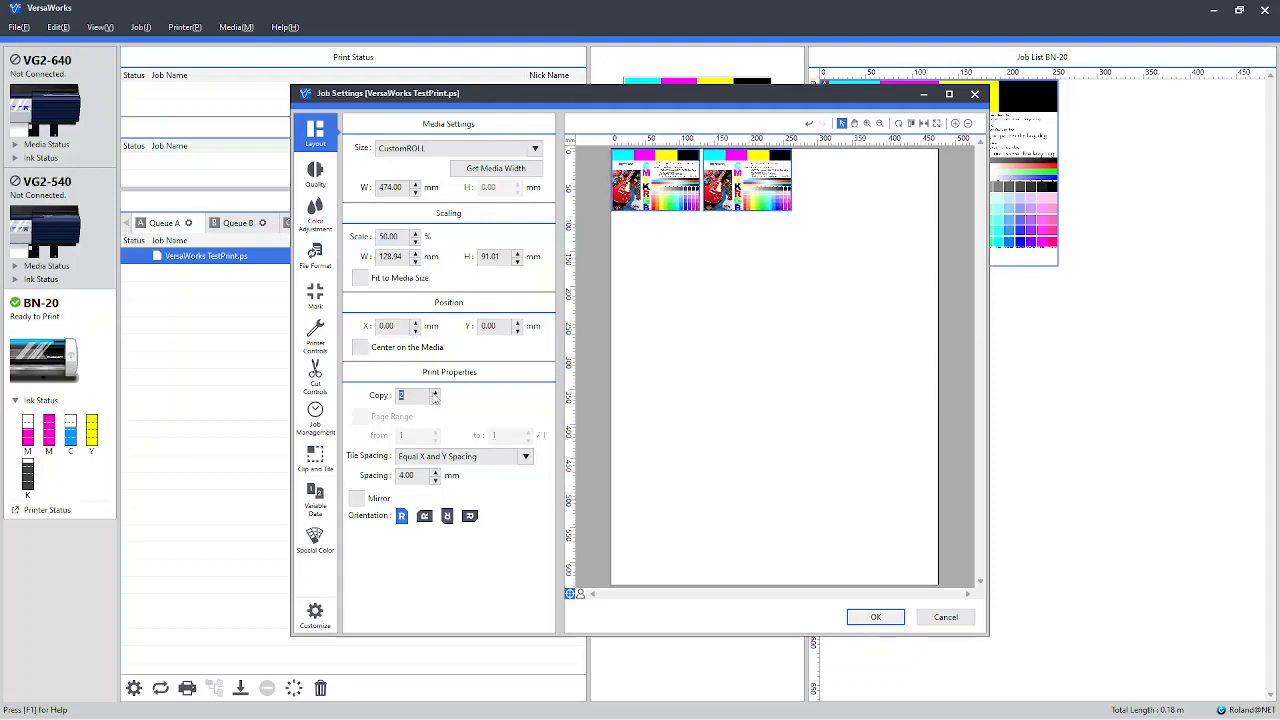
{"action": "left_click", "coordinate": [435, 392]}
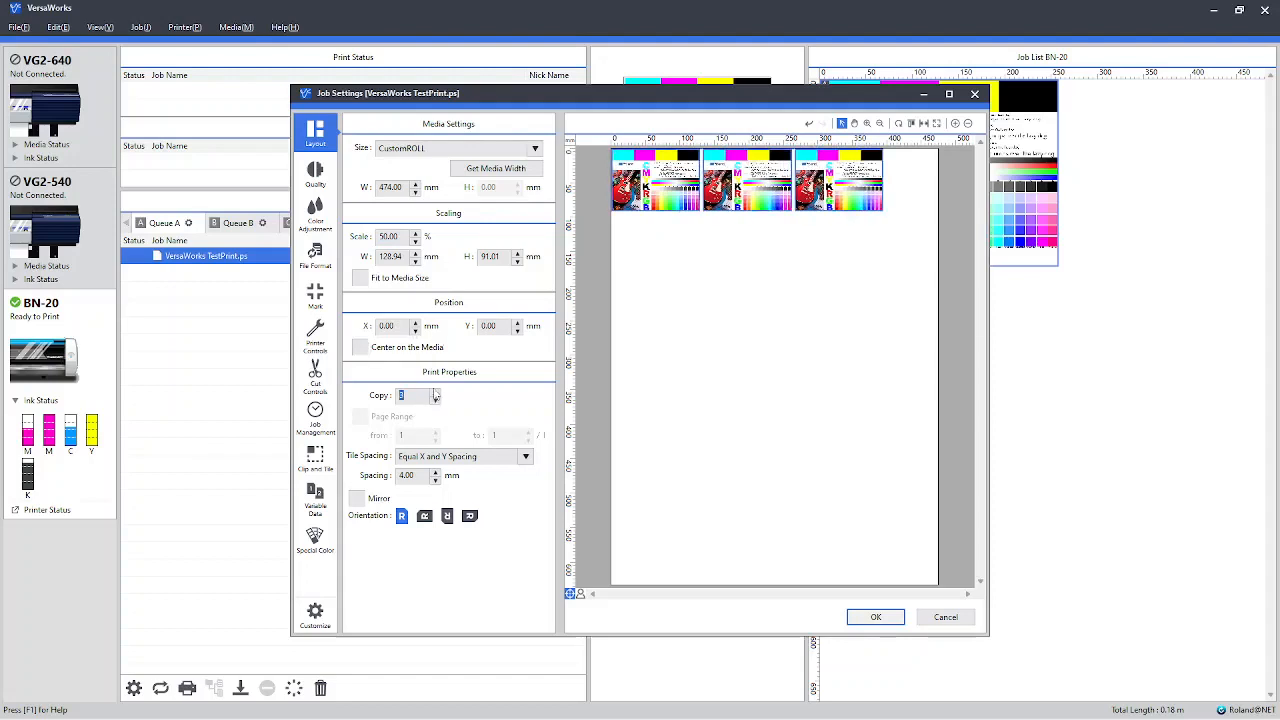
Rotate the image 90° counterclockwise and set the number of copies to 5
{"action": "left_click", "coordinate": [424, 516]}
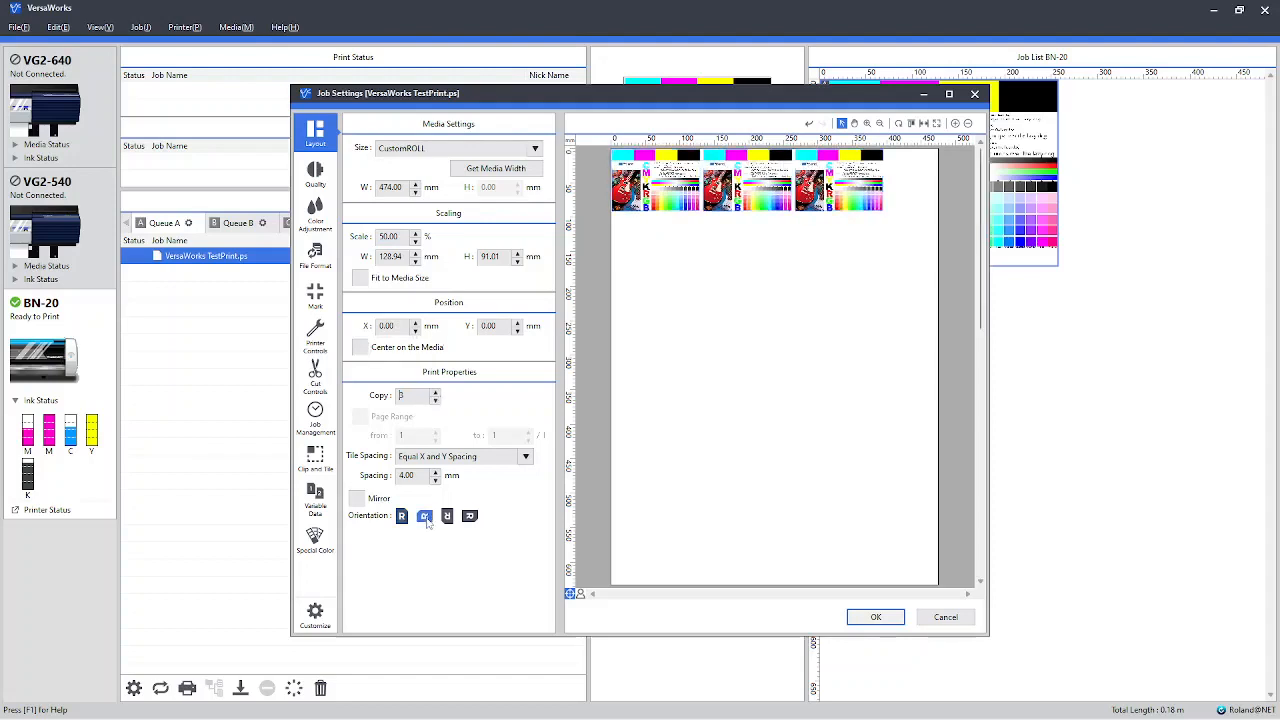
{"action": "left_click", "coordinate": [434, 401]}
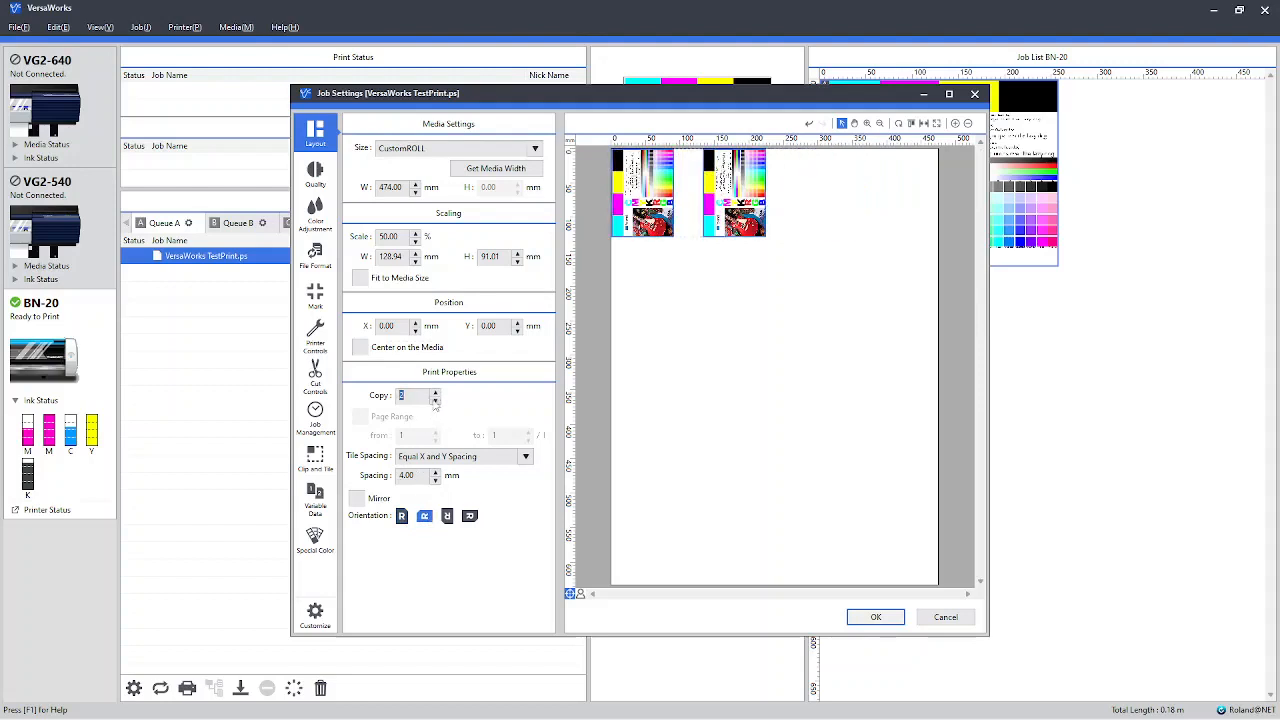
{"action": "left_click", "coordinate": [434, 401]}
{"action": "left_click", "coordinate": [434, 392]}
{"action": "left_click", "coordinate": [434, 392]}
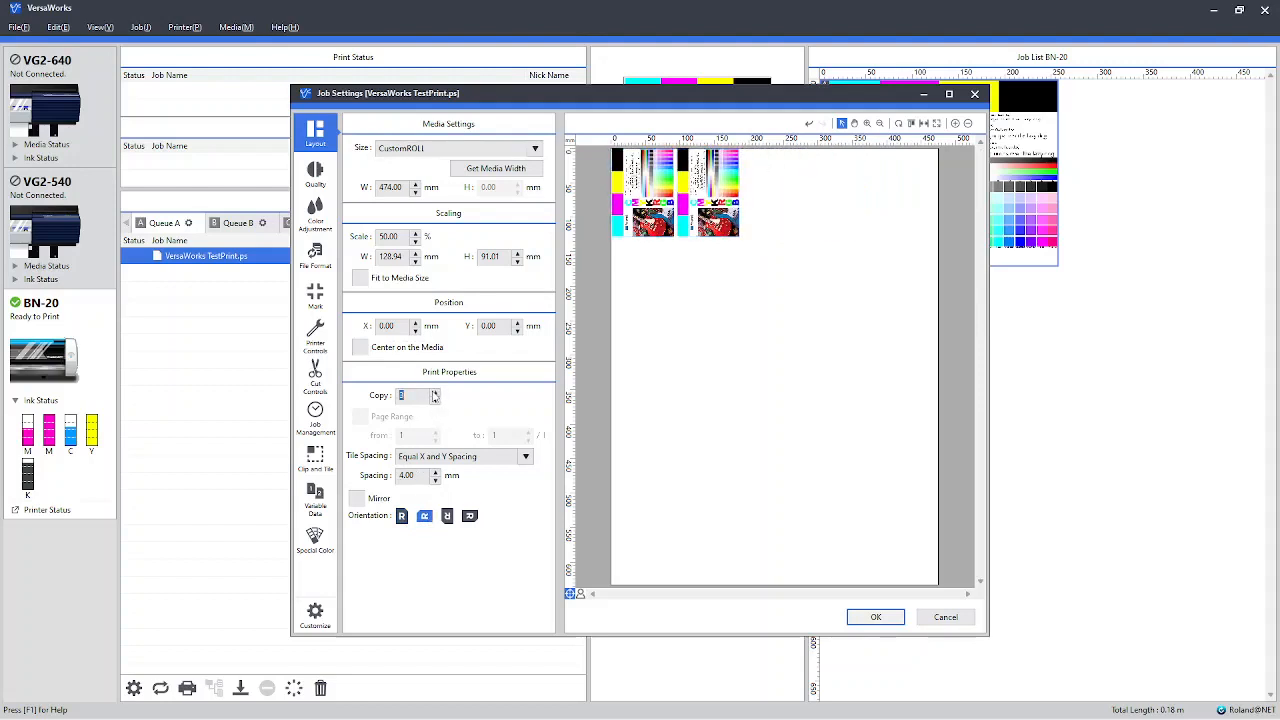
{"action": "left_click", "coordinate": [434, 392]}
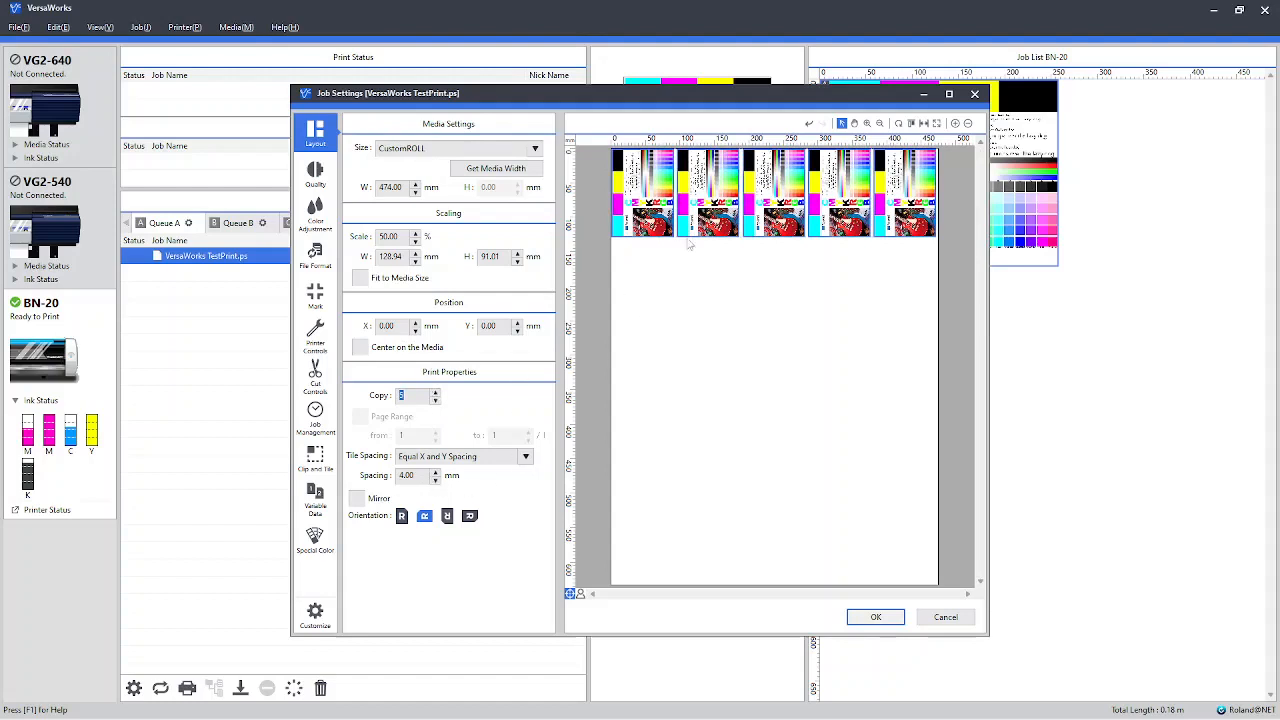
Set the tile spacing between the copies to 2 mm and centre them on the media
{"action": "left_click", "coordinate": [435, 480]}
{"action": "left_click", "coordinate": [435, 480]}
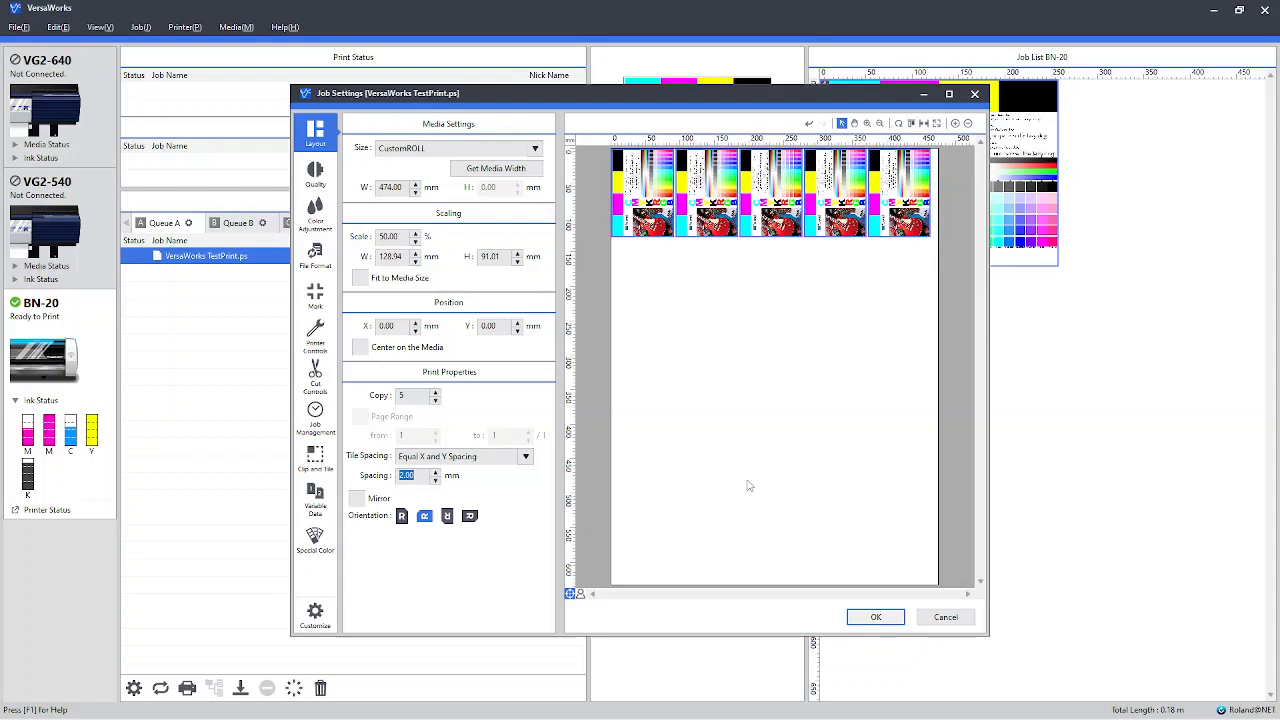
{"action": "left_click", "coordinate": [361, 349]}
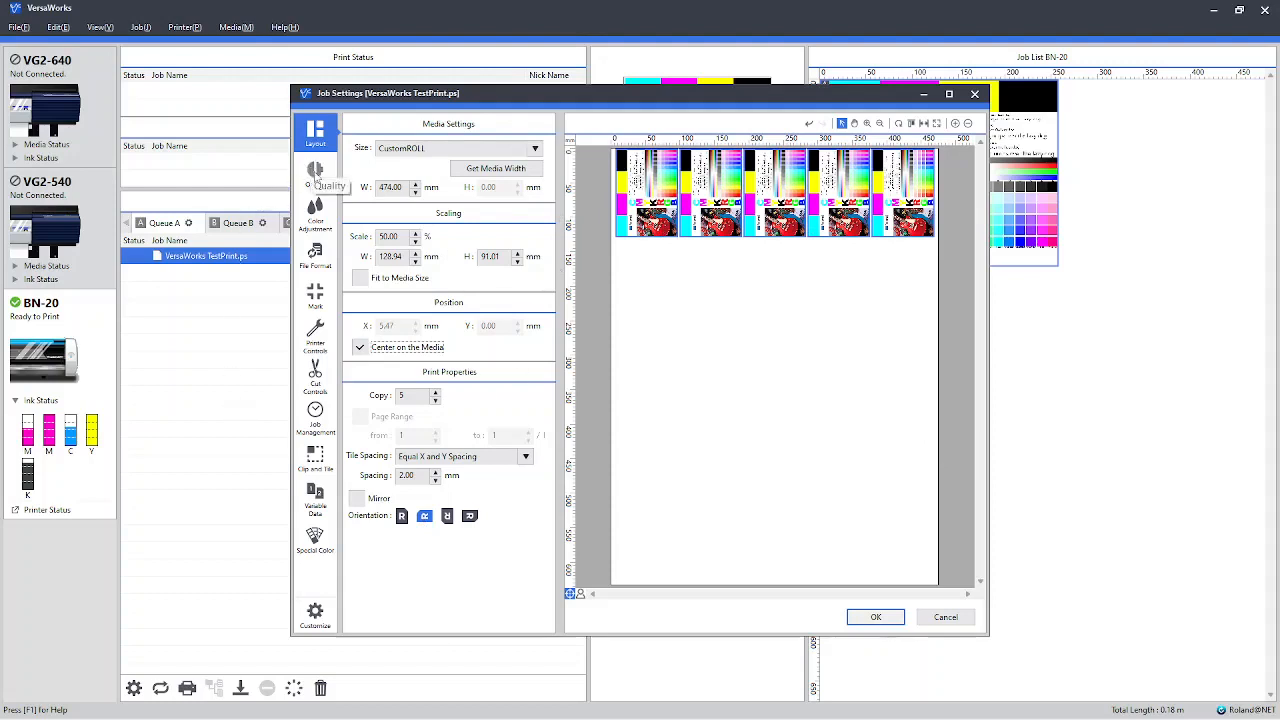
Review the available media types in the quality settings and choose Generic Vinyl 1
{"action": "left_click", "coordinate": [315, 174]}
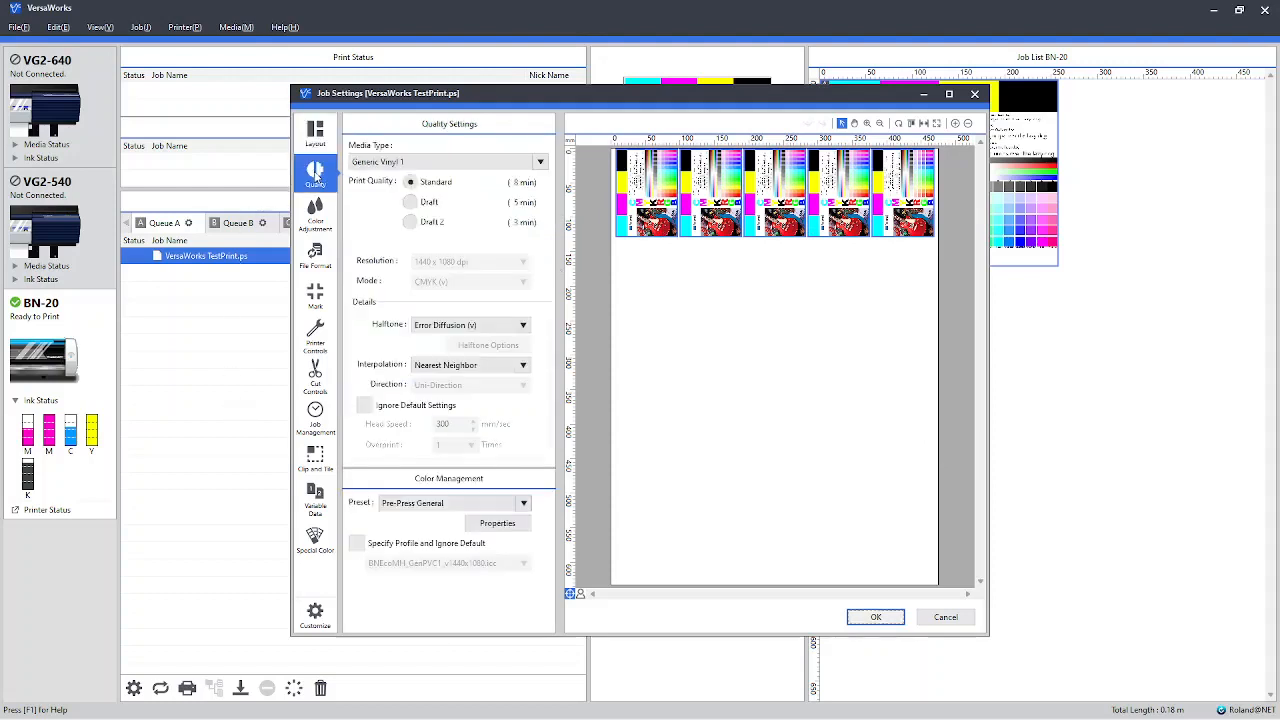
{"action": "left_click", "coordinate": [541, 164]}
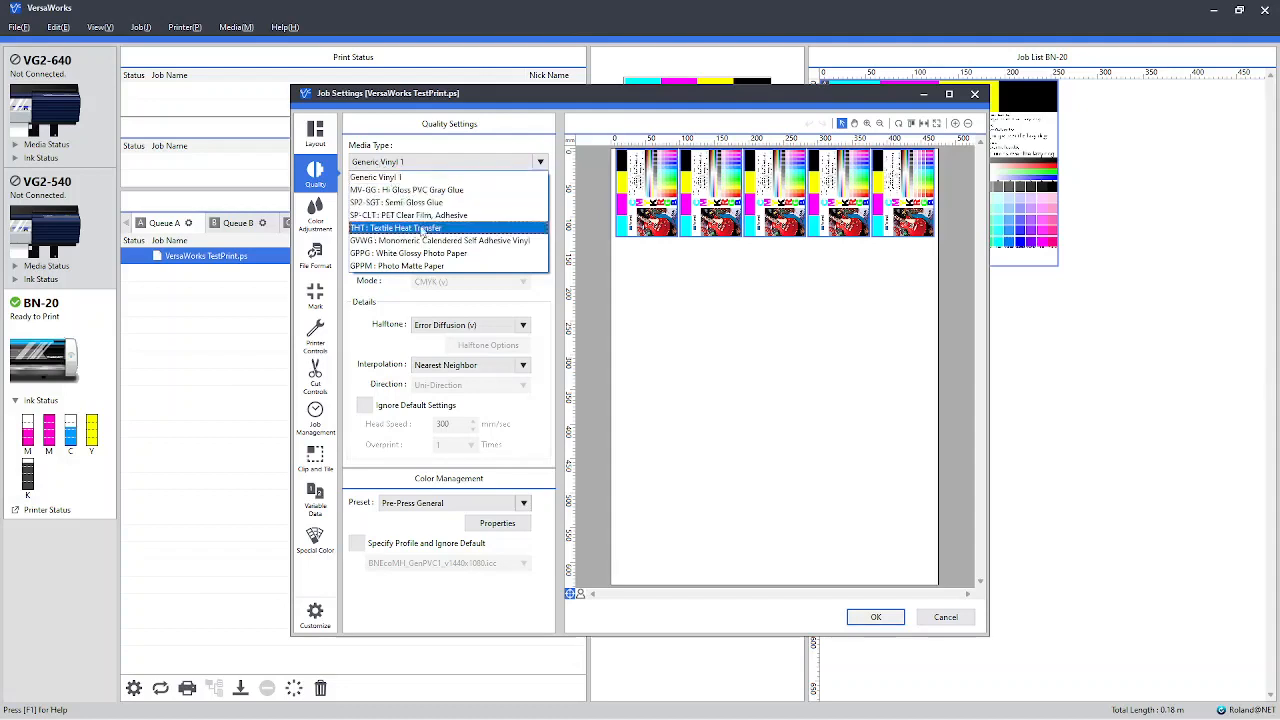
{"action": "left_click", "coordinate": [395, 179]}
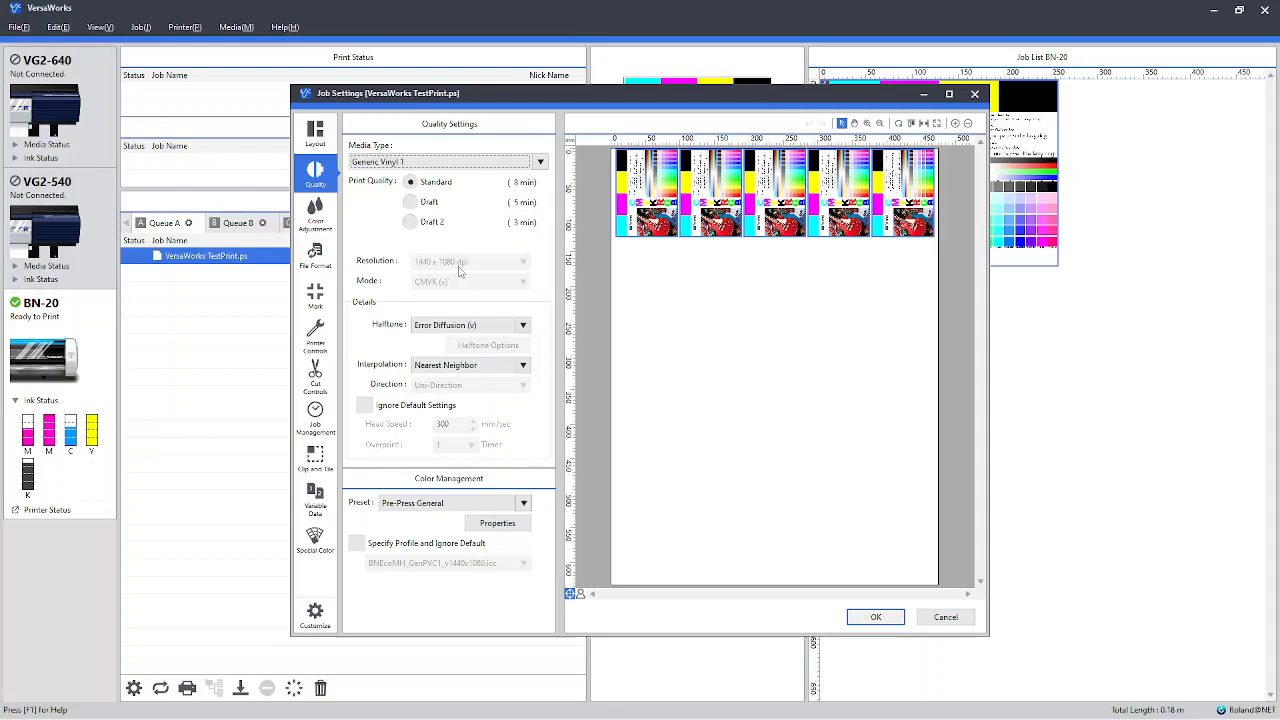
Set the print quality to Draft and the colour management preset to Sign&Display
{"action": "left_click", "coordinate": [410, 202]}
{"action": "left_click", "coordinate": [411, 223]}
{"action": "left_click", "coordinate": [410, 202]}
{"action": "left_click", "coordinate": [520, 504]}
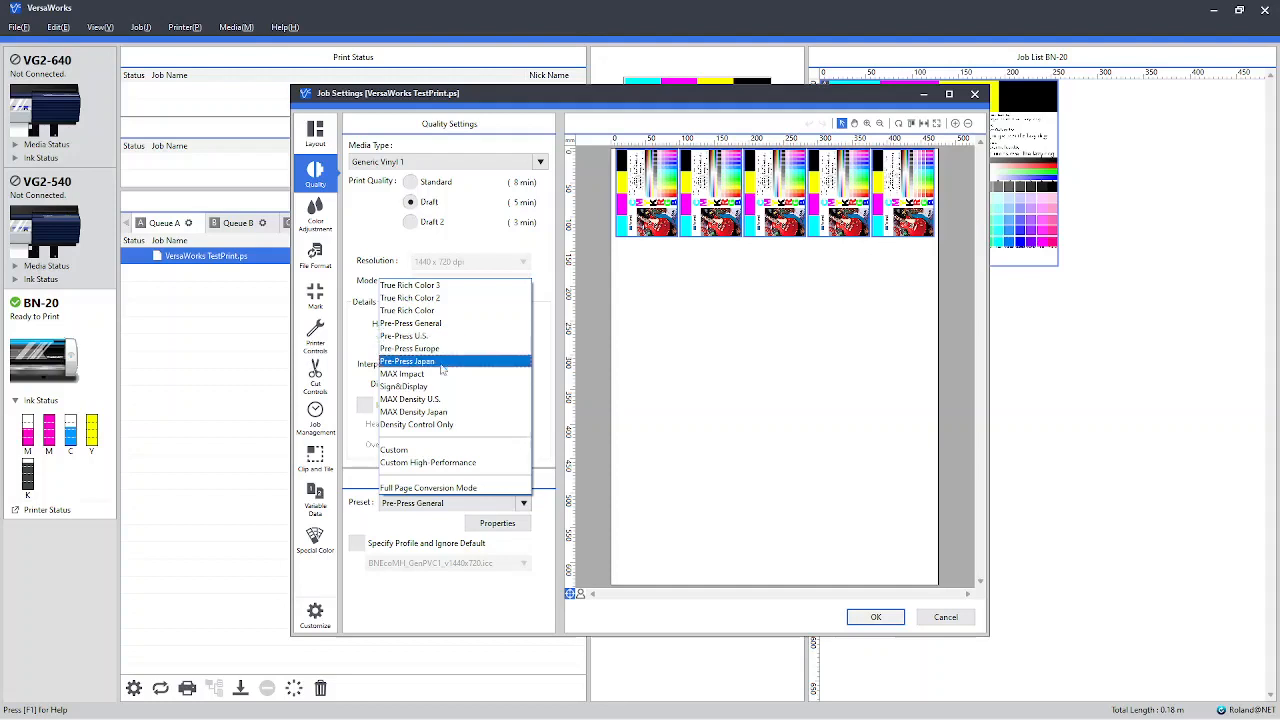
{"action": "left_click", "coordinate": [440, 387]}
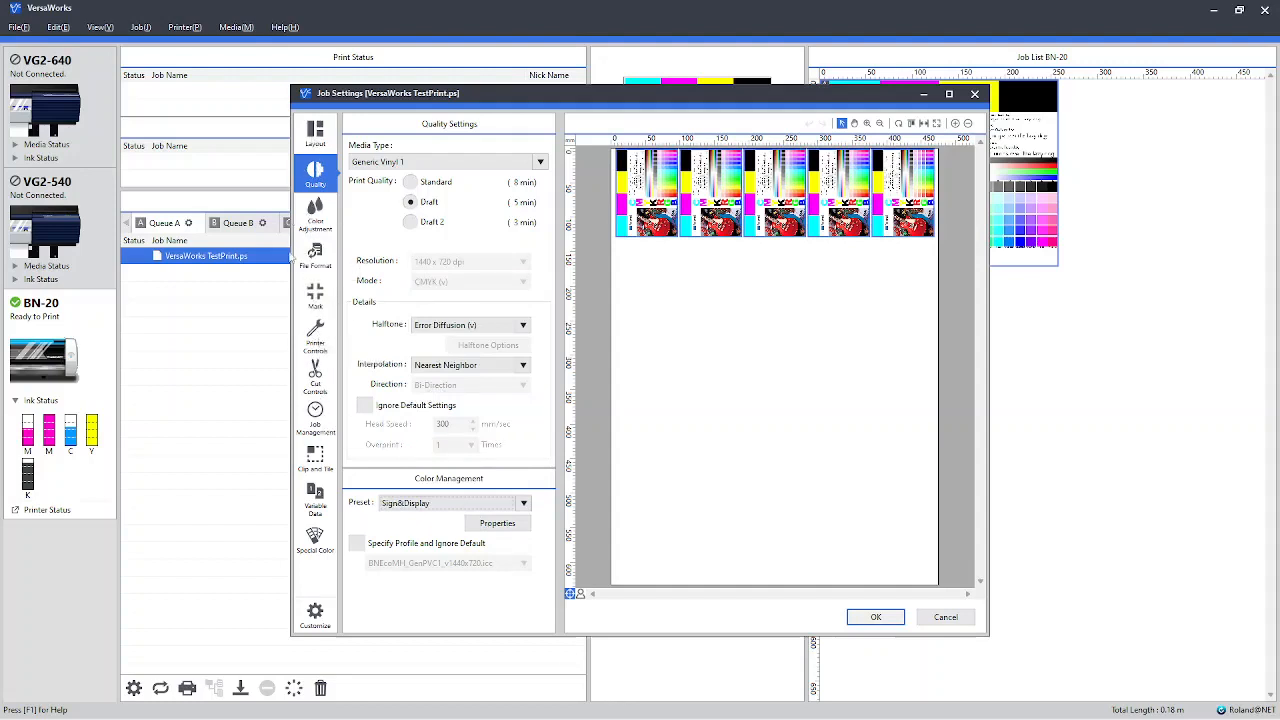
Set the cutting operation mode to Print & Cut and enable cutting of the image boundaries
{"action": "left_click", "coordinate": [315, 380]}
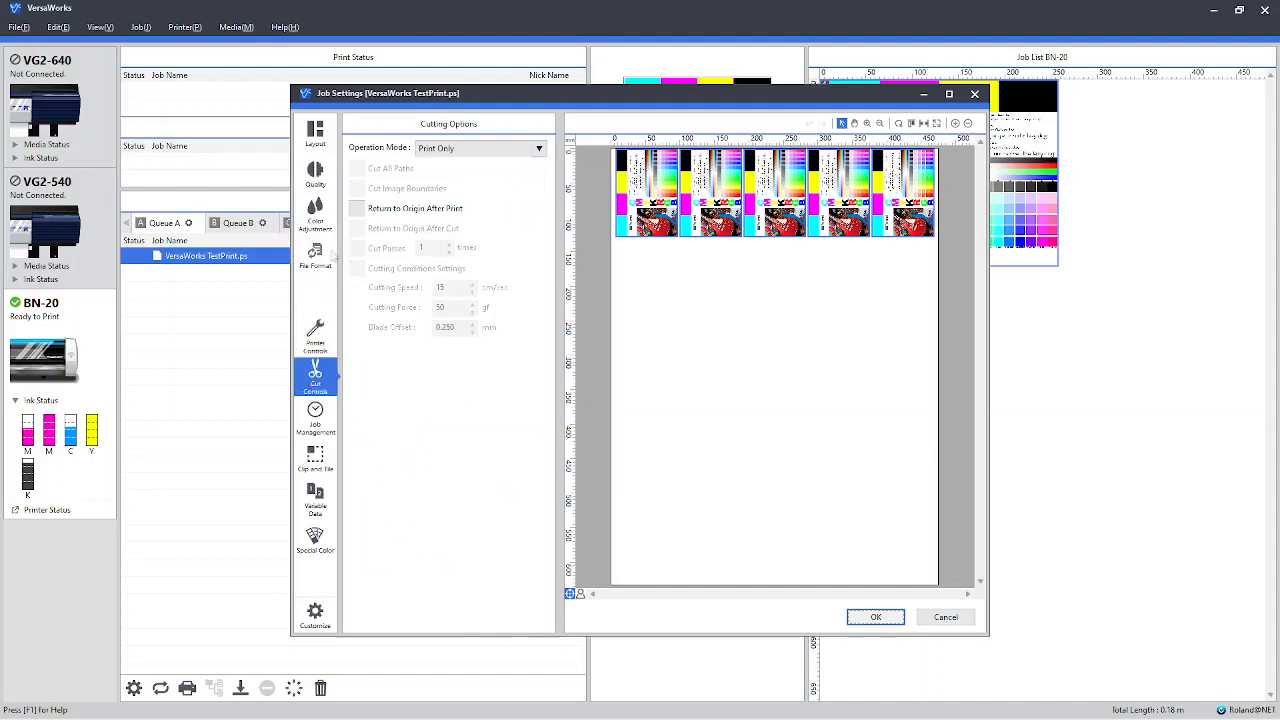
{"action": "left_click", "coordinate": [539, 148]}
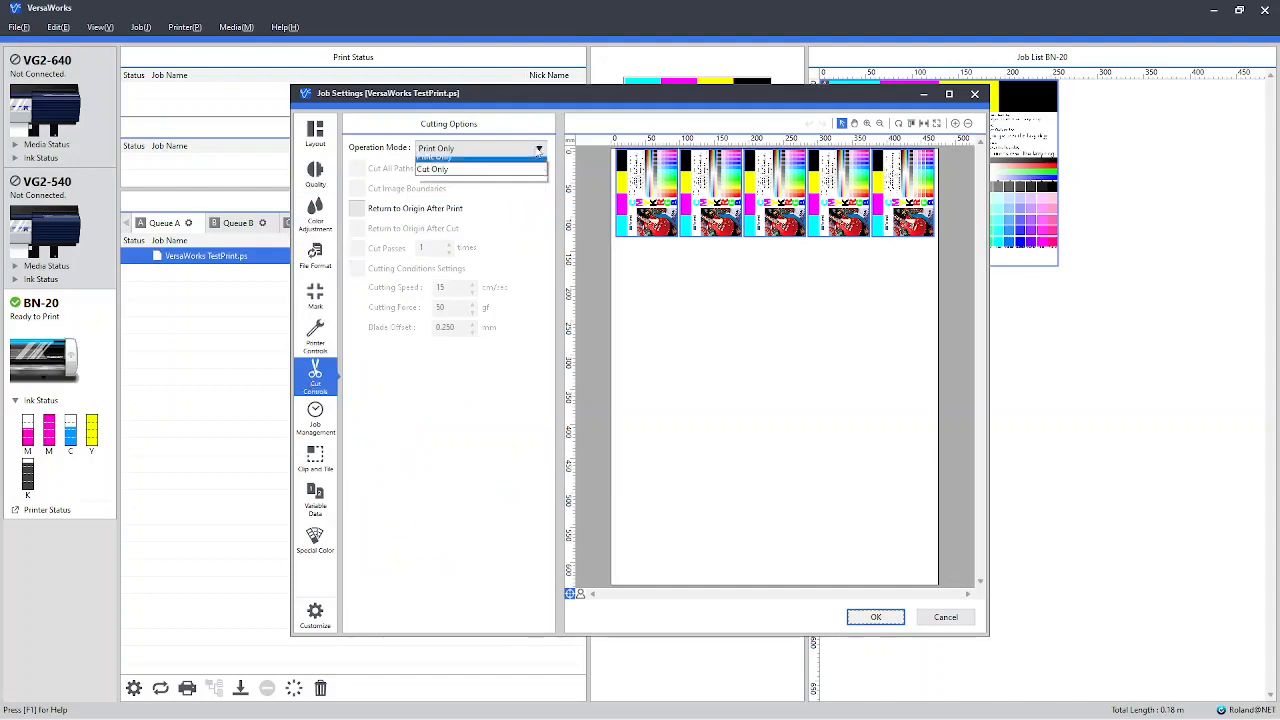
{"action": "left_click", "coordinate": [493, 172]}
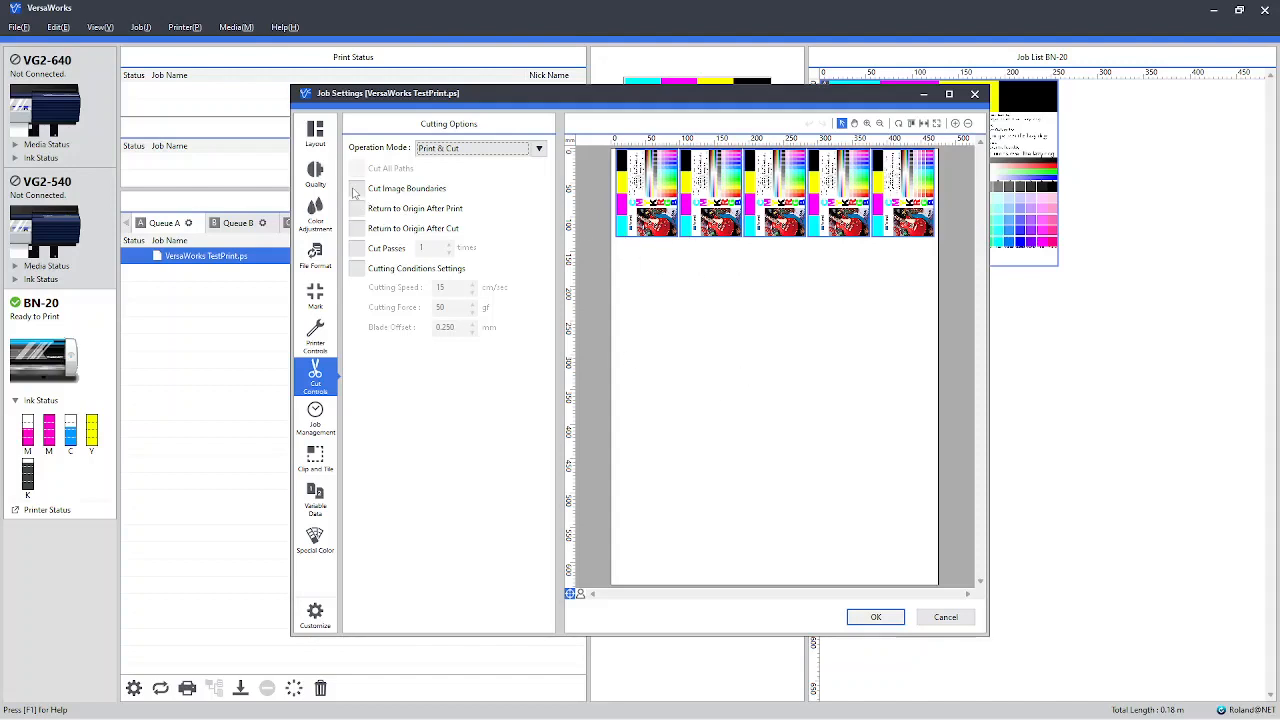
{"action": "left_click", "coordinate": [356, 189]}
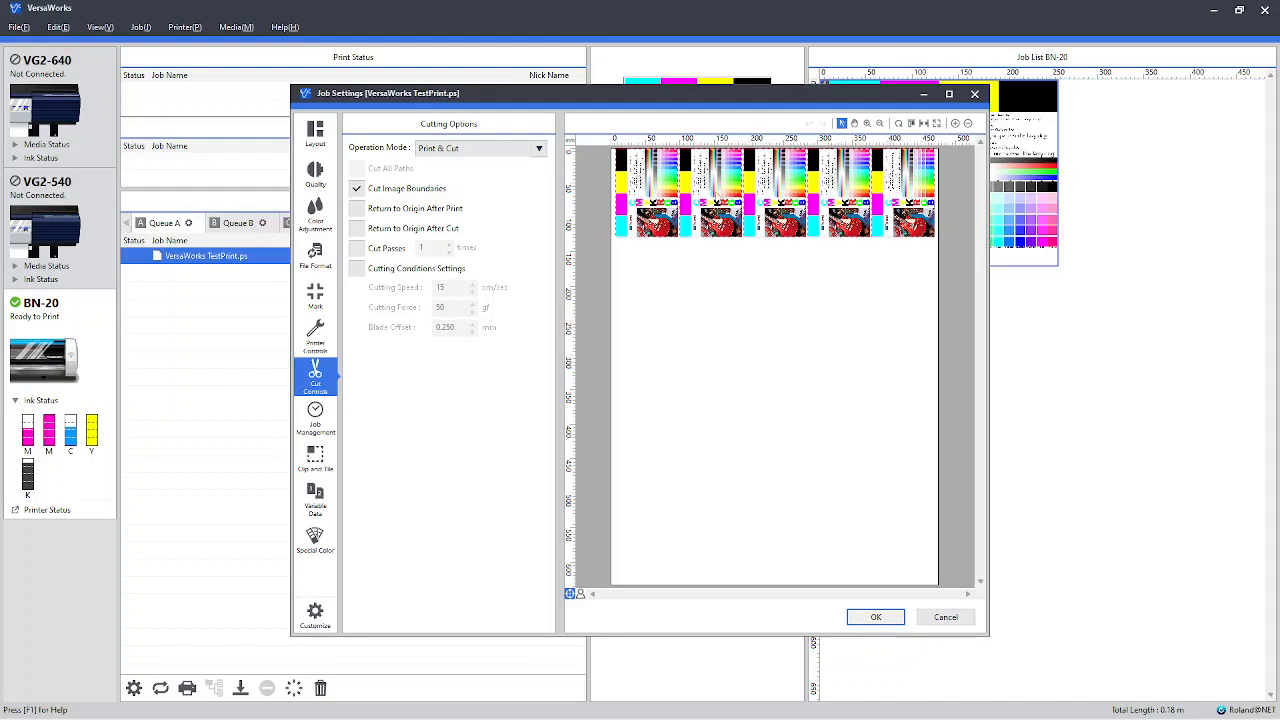
Try the Print Only and Cut Only operation modes, check the layout, and return to Print & Cut
{"action": "left_click", "coordinate": [540, 151]}
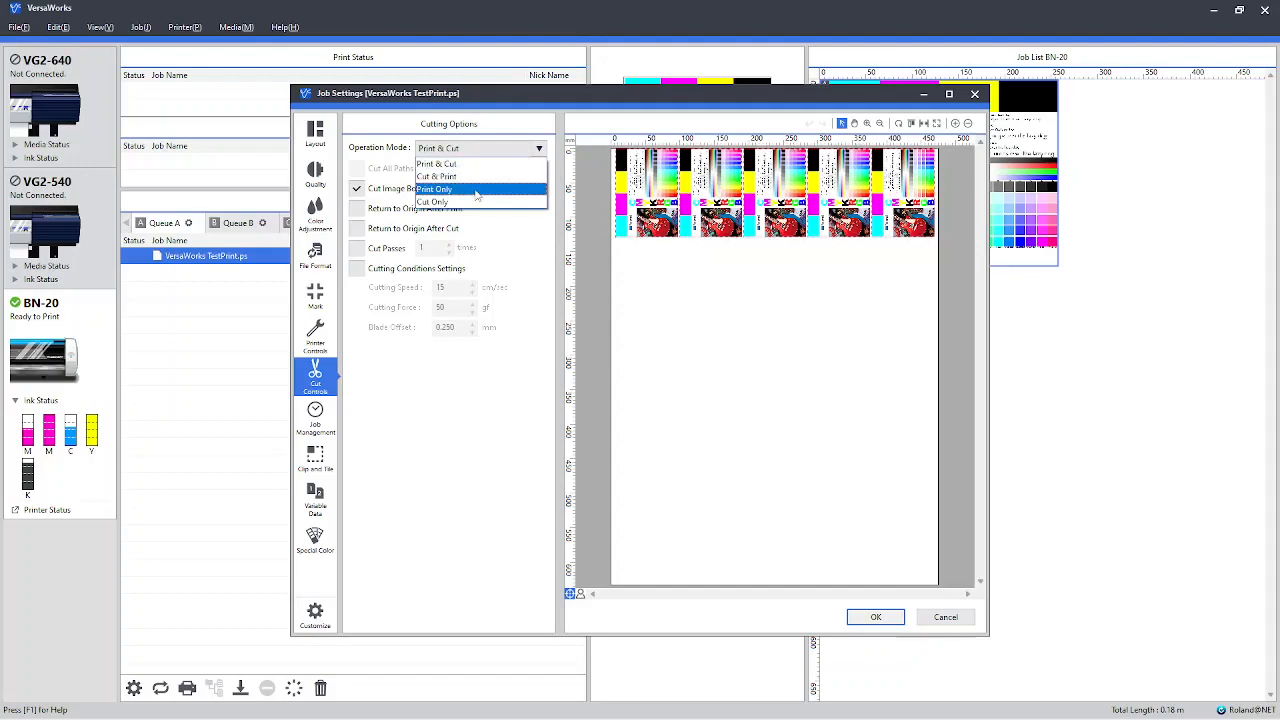
{"action": "left_click", "coordinate": [490, 189]}
{"action": "left_click", "coordinate": [538, 148]}
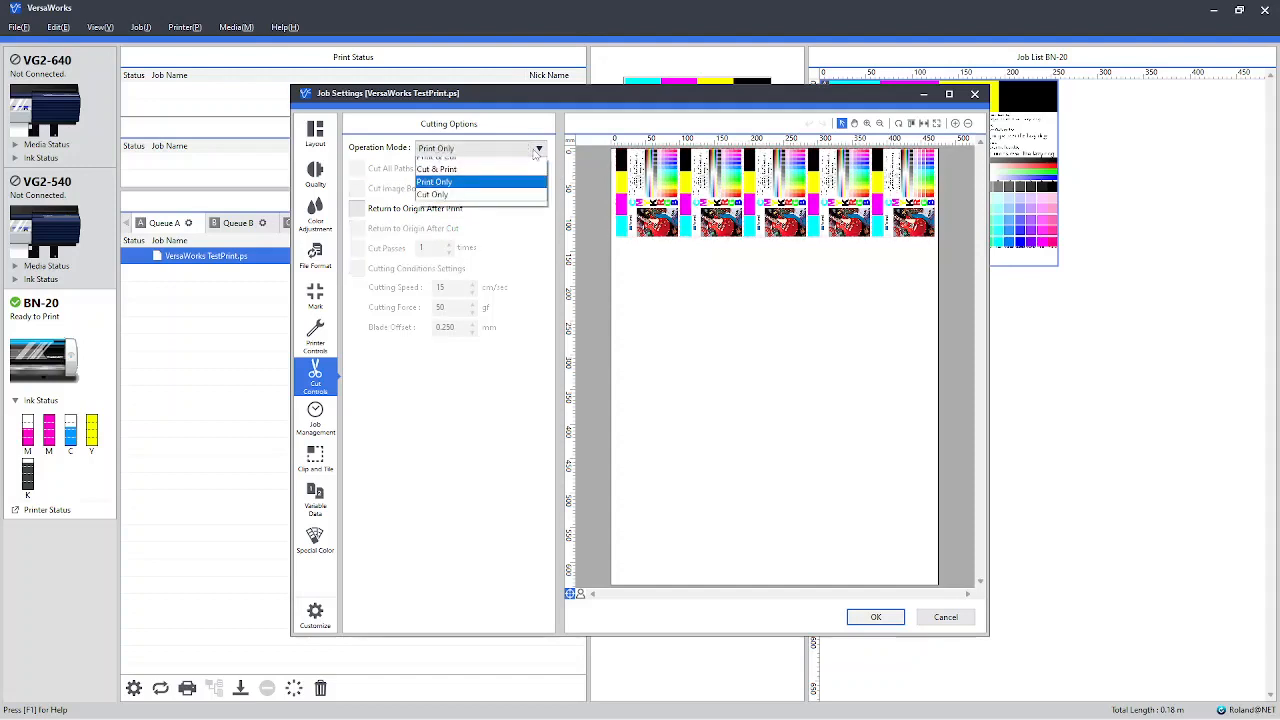
{"action": "left_click", "coordinate": [465, 205]}
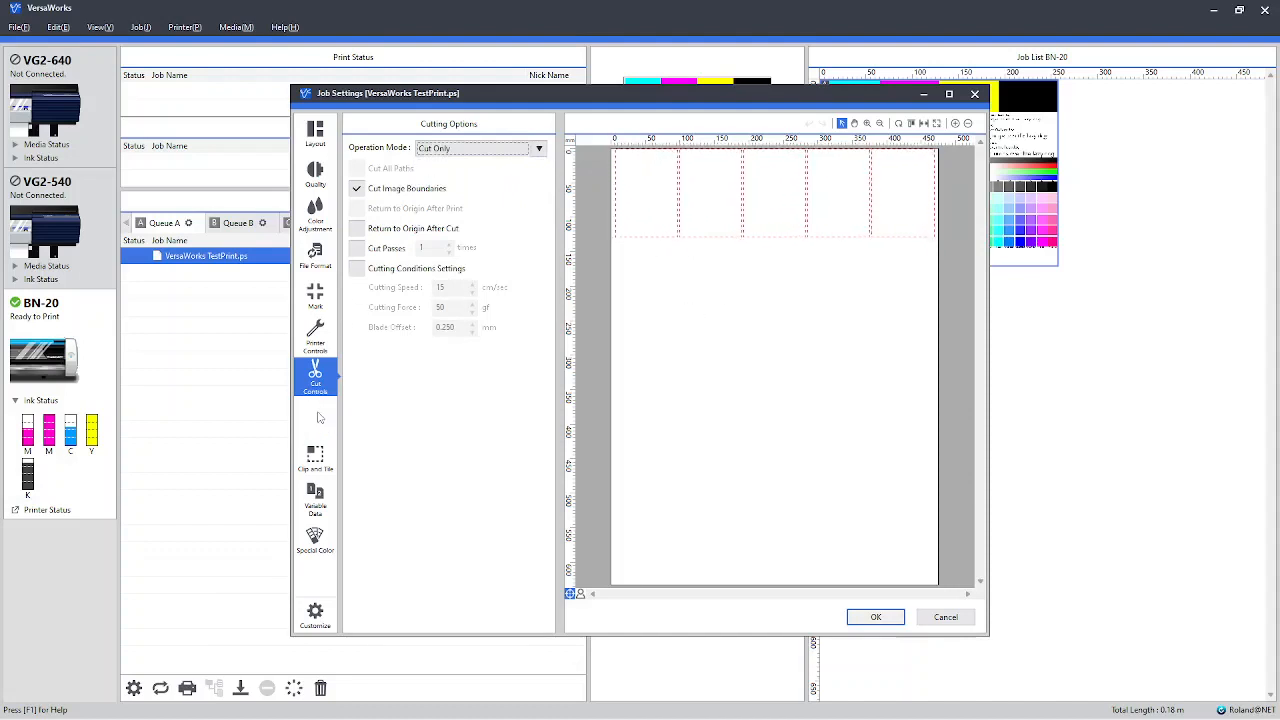
{"action": "left_click", "coordinate": [315, 132]}
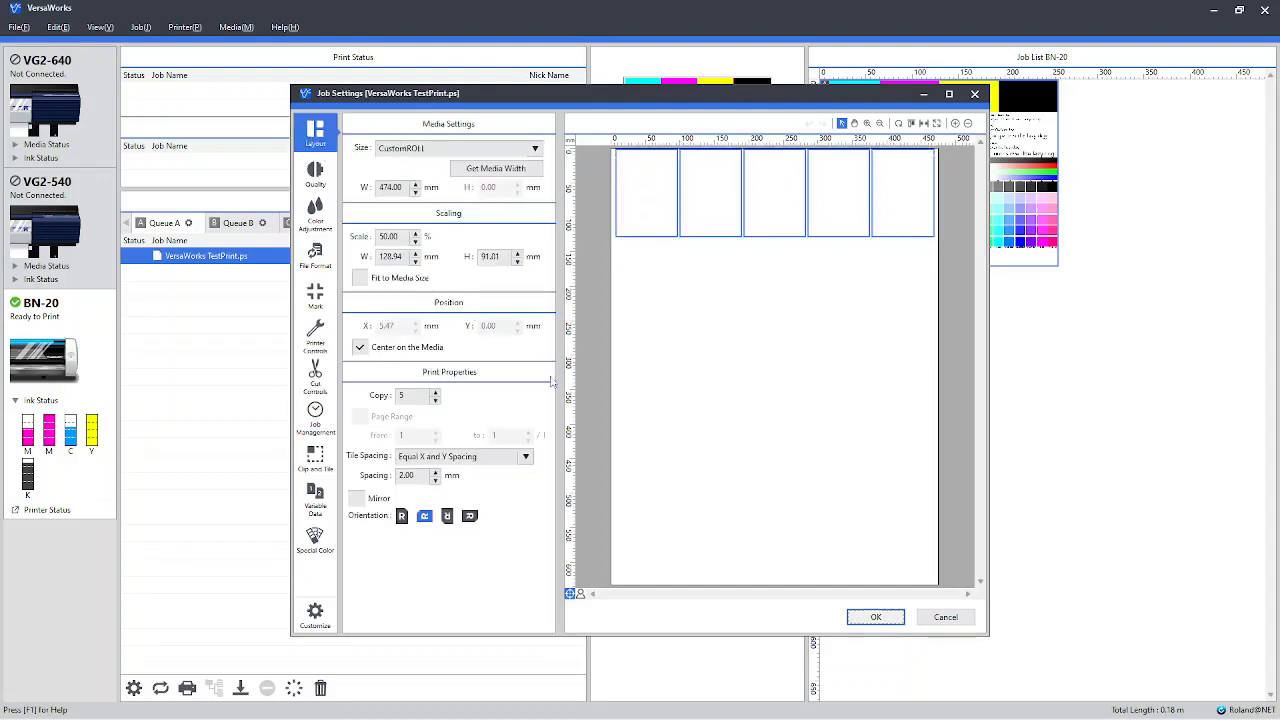
{"action": "left_click", "coordinate": [315, 377]}
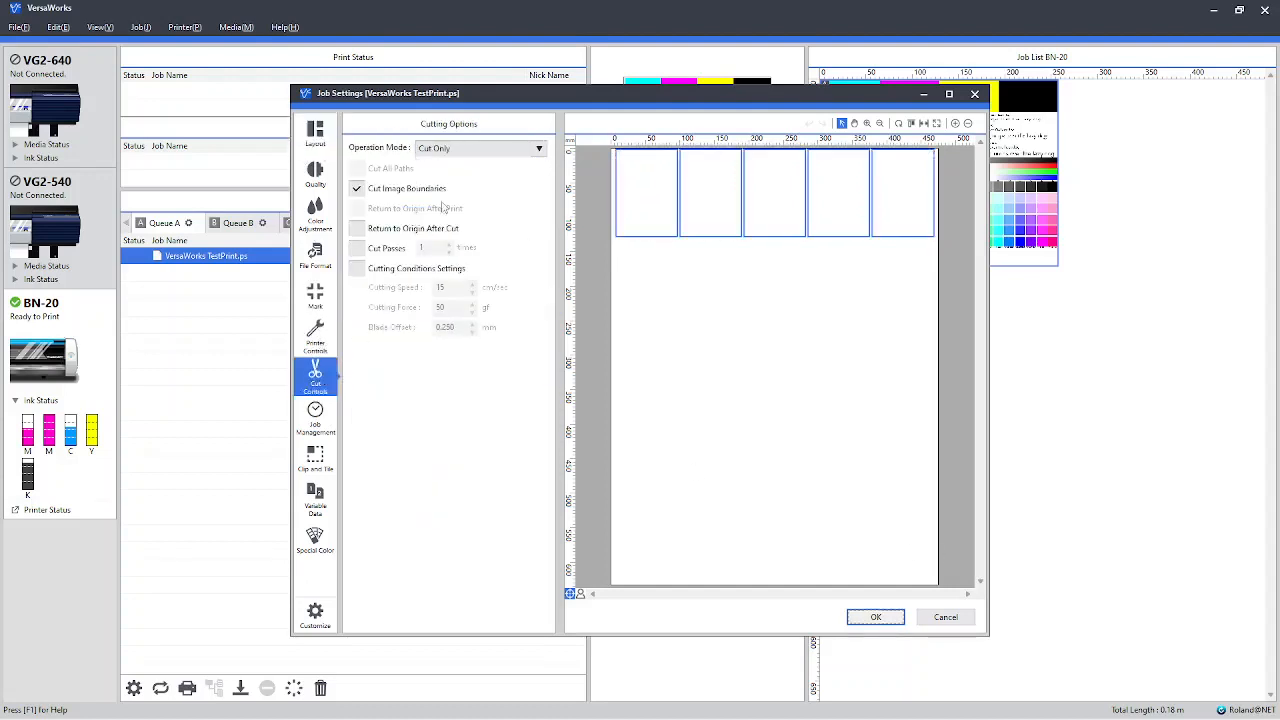
{"action": "left_click", "coordinate": [541, 148]}
{"action": "left_click", "coordinate": [470, 177]}
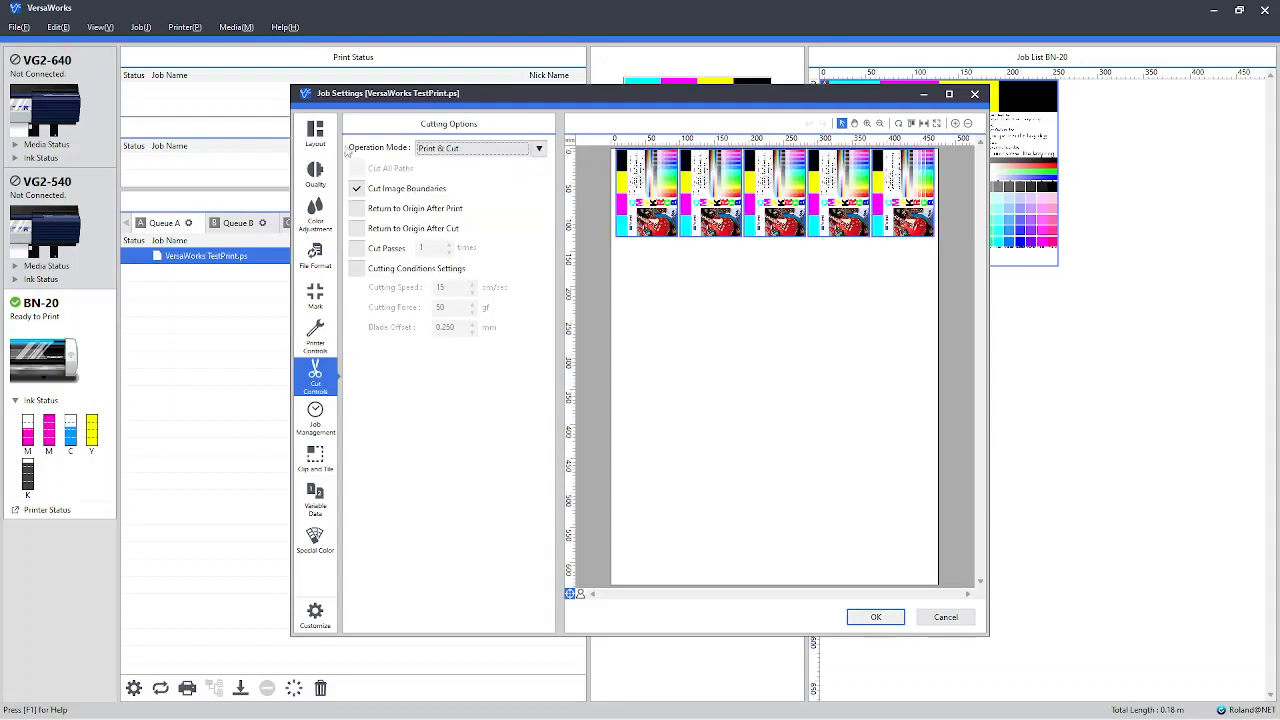
Review the job's layout, quality and cutting settings, including the media type list
{"action": "left_click", "coordinate": [315, 132]}
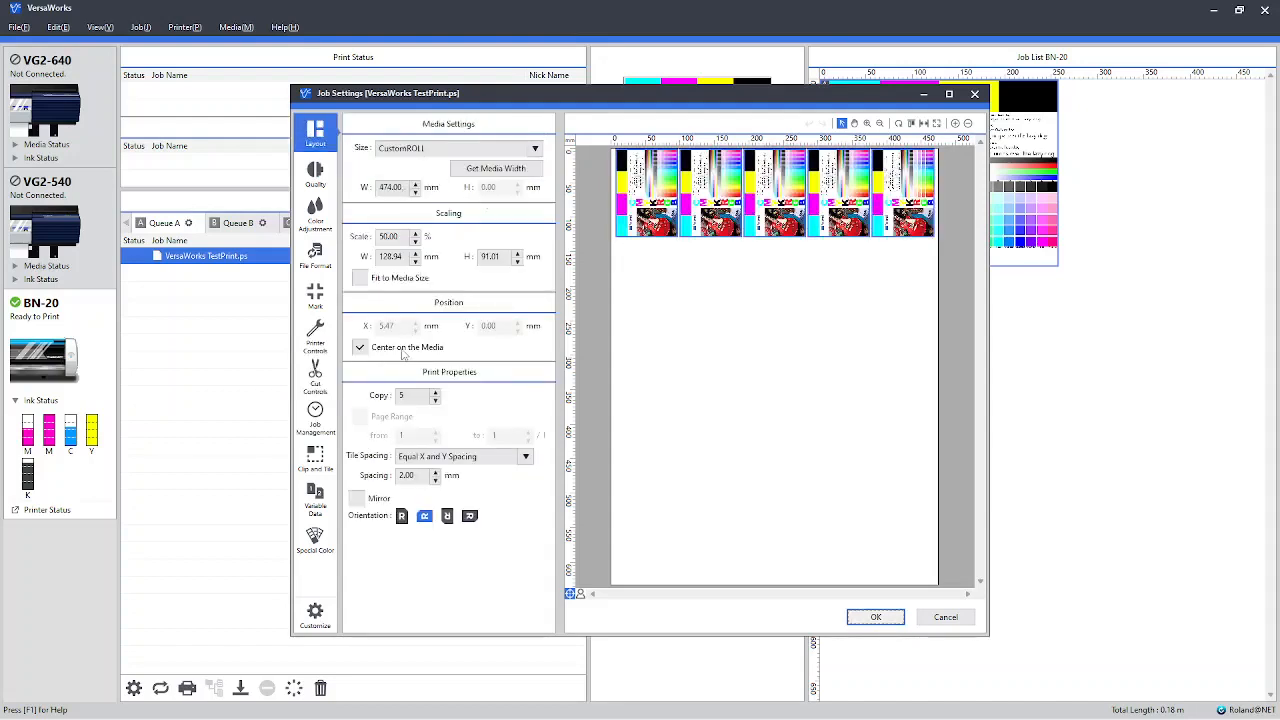
{"action": "left_click", "coordinate": [316, 174]}
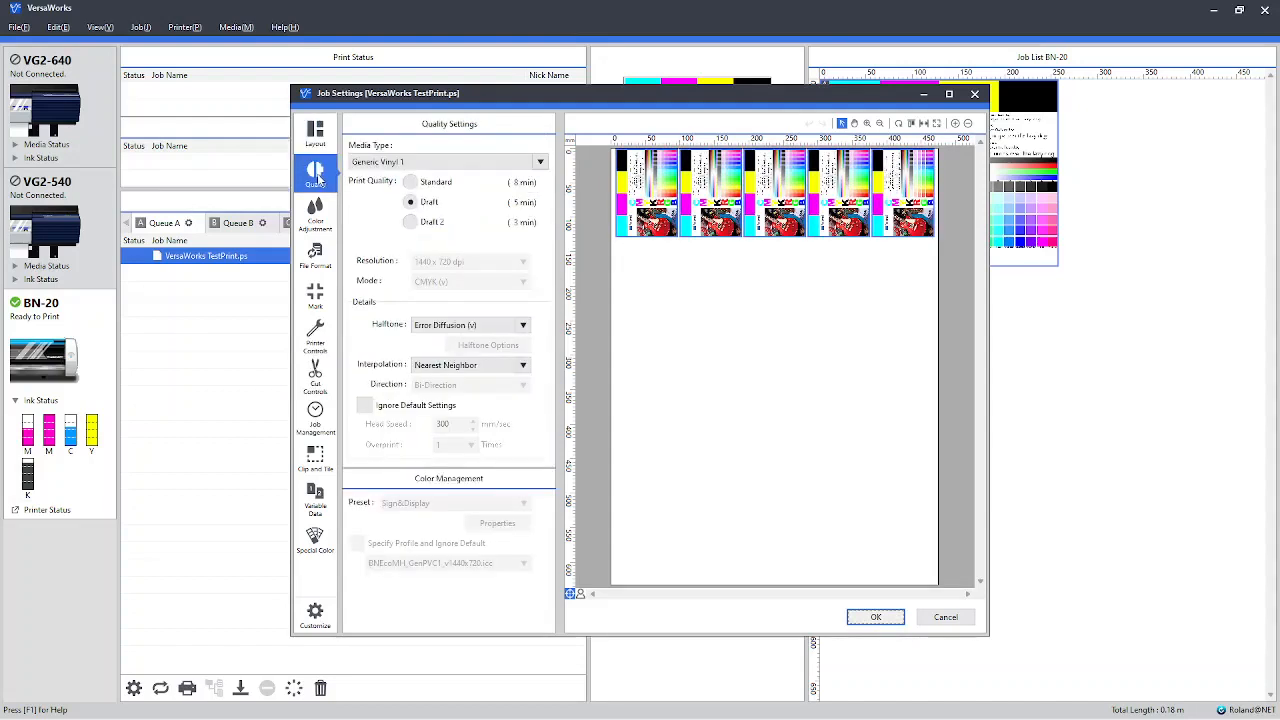
{"action": "left_click", "coordinate": [537, 162]}
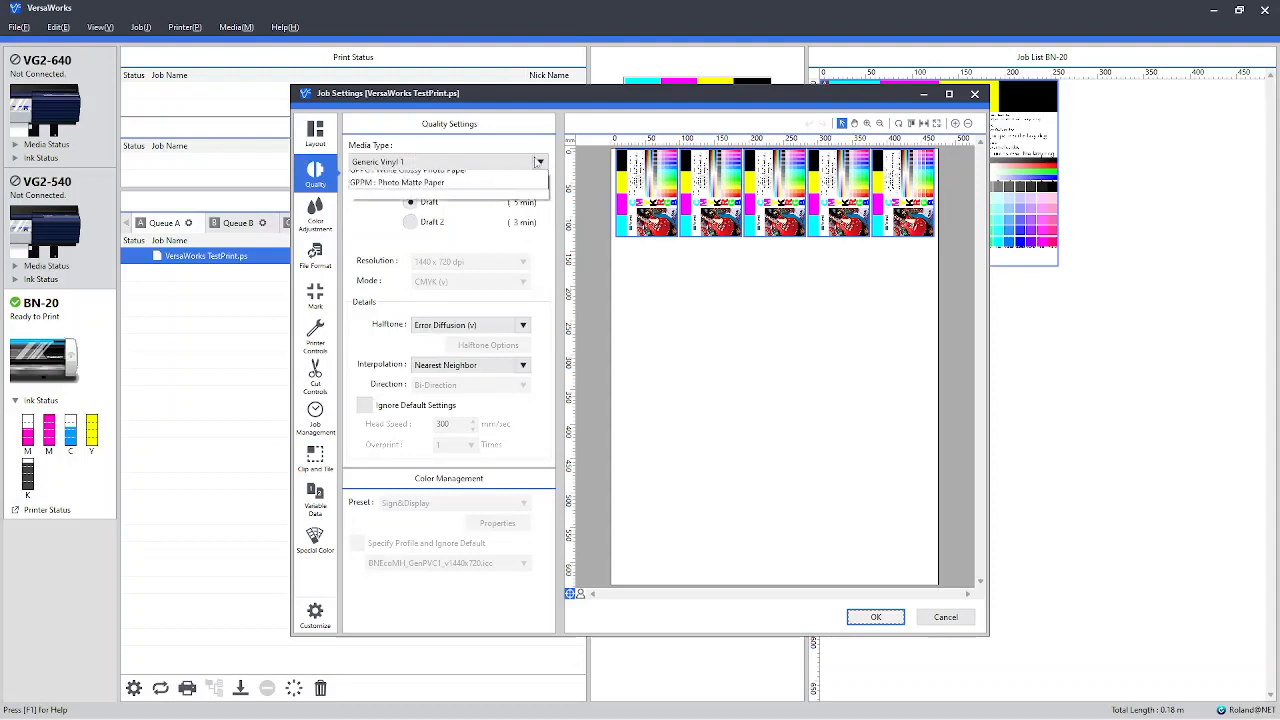
{"action": "left_click", "coordinate": [546, 164]}
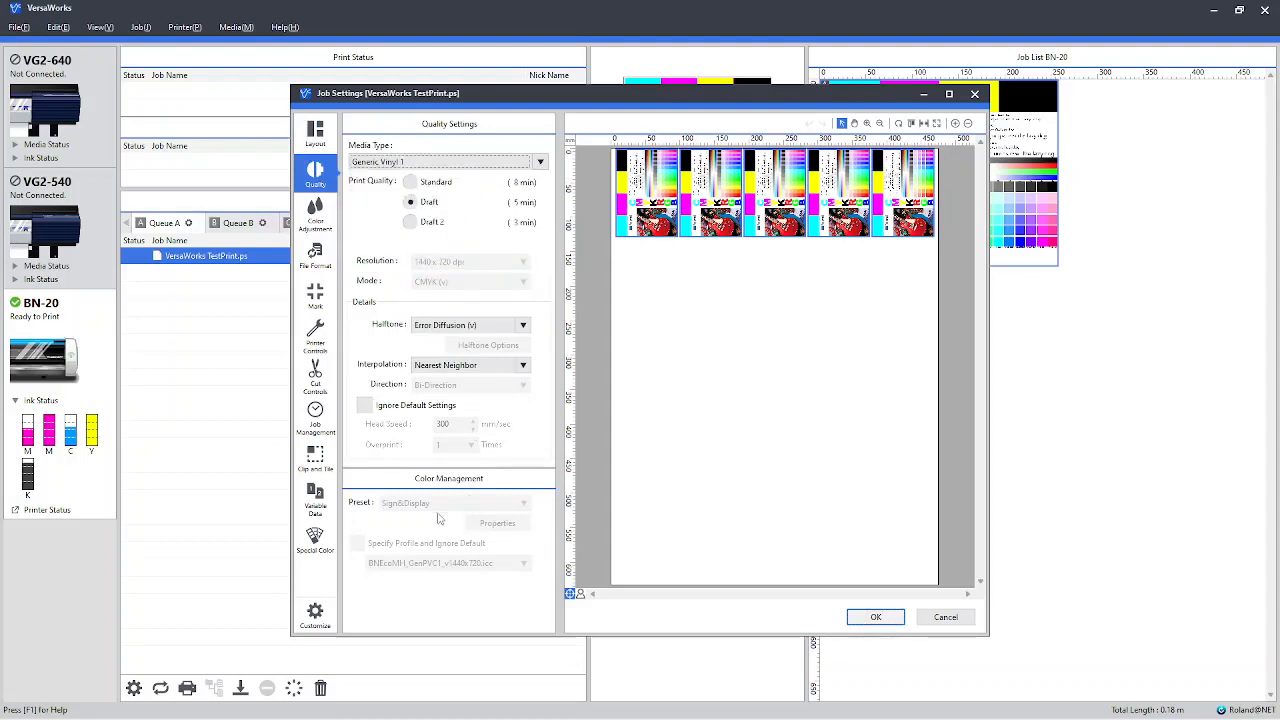
{"action": "left_click", "coordinate": [317, 379]}
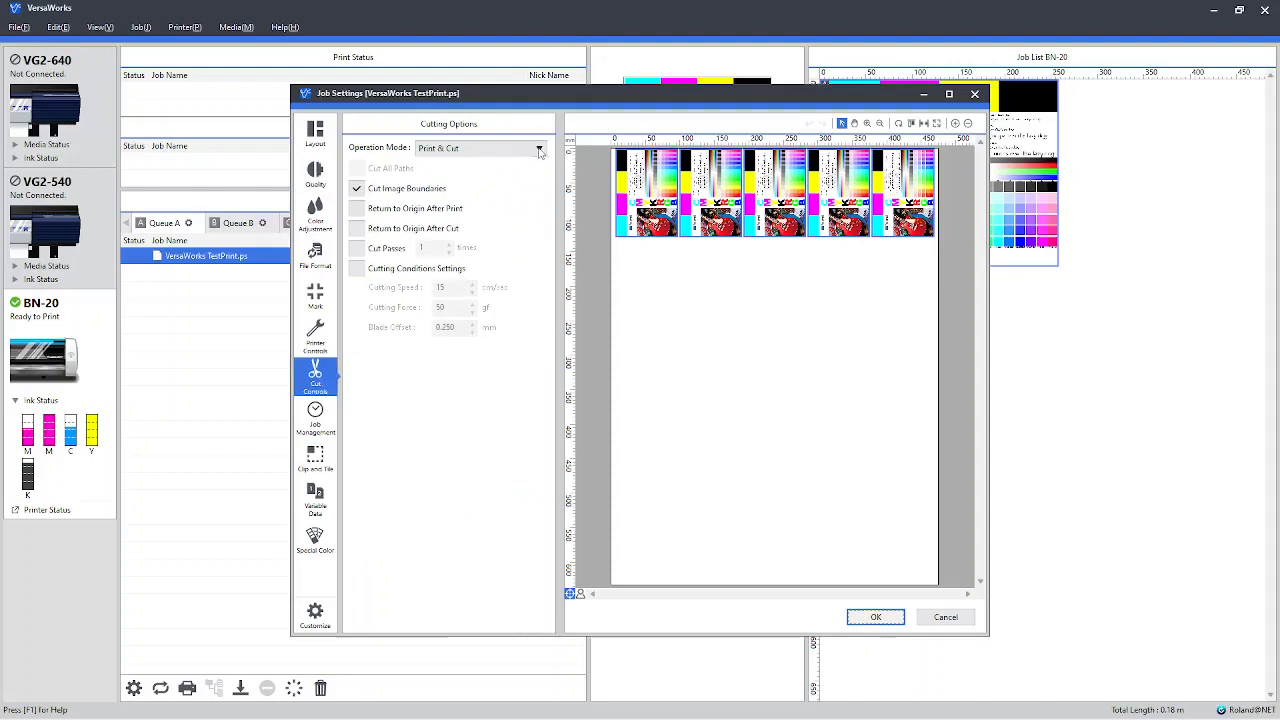
{"action": "left_click", "coordinate": [316, 176]}
{"action": "left_click", "coordinate": [303, 140]}
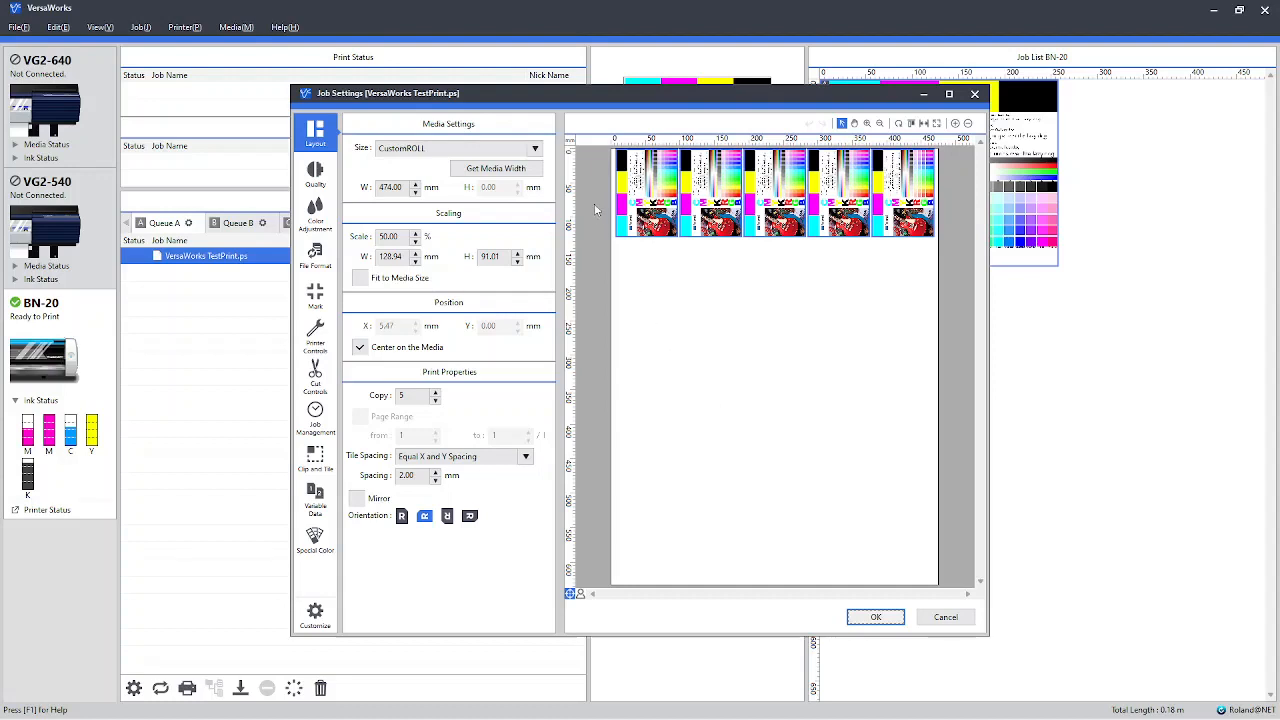
Switch the media size to CustomCUT and back to CustomROLL, and accept the job settings
{"action": "left_click", "coordinate": [540, 157]}
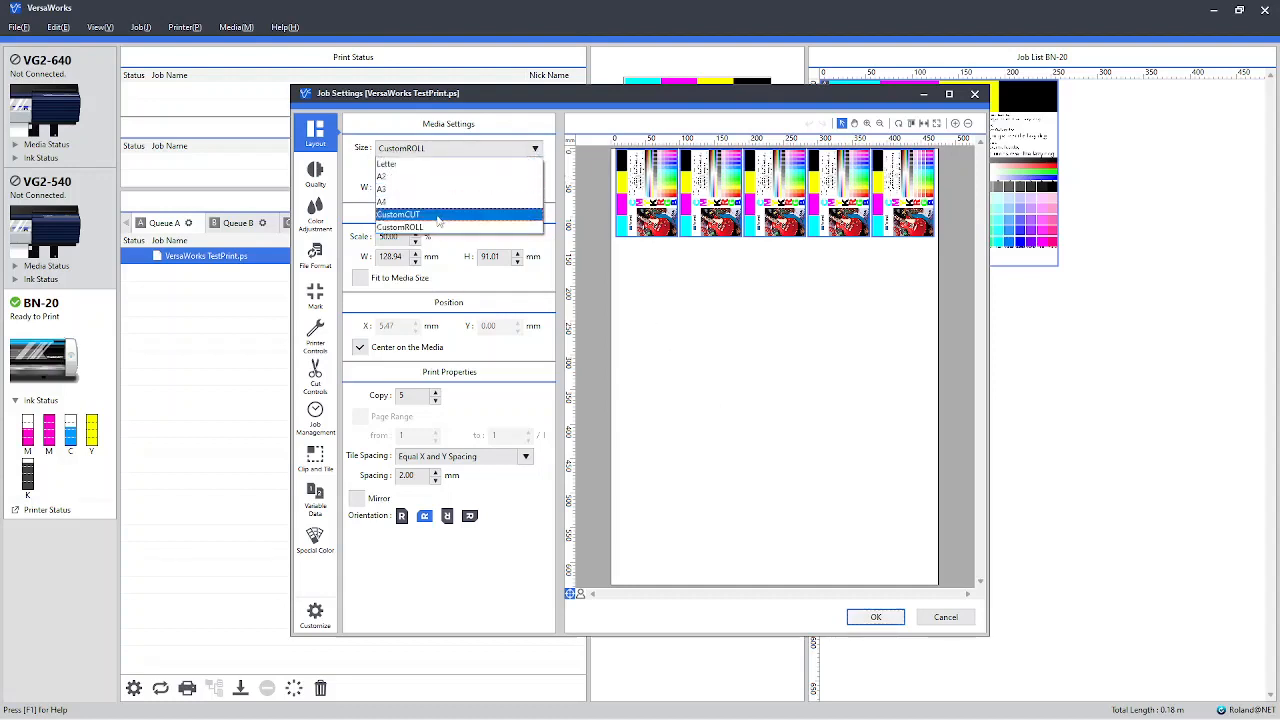
{"action": "left_click", "coordinate": [438, 215]}
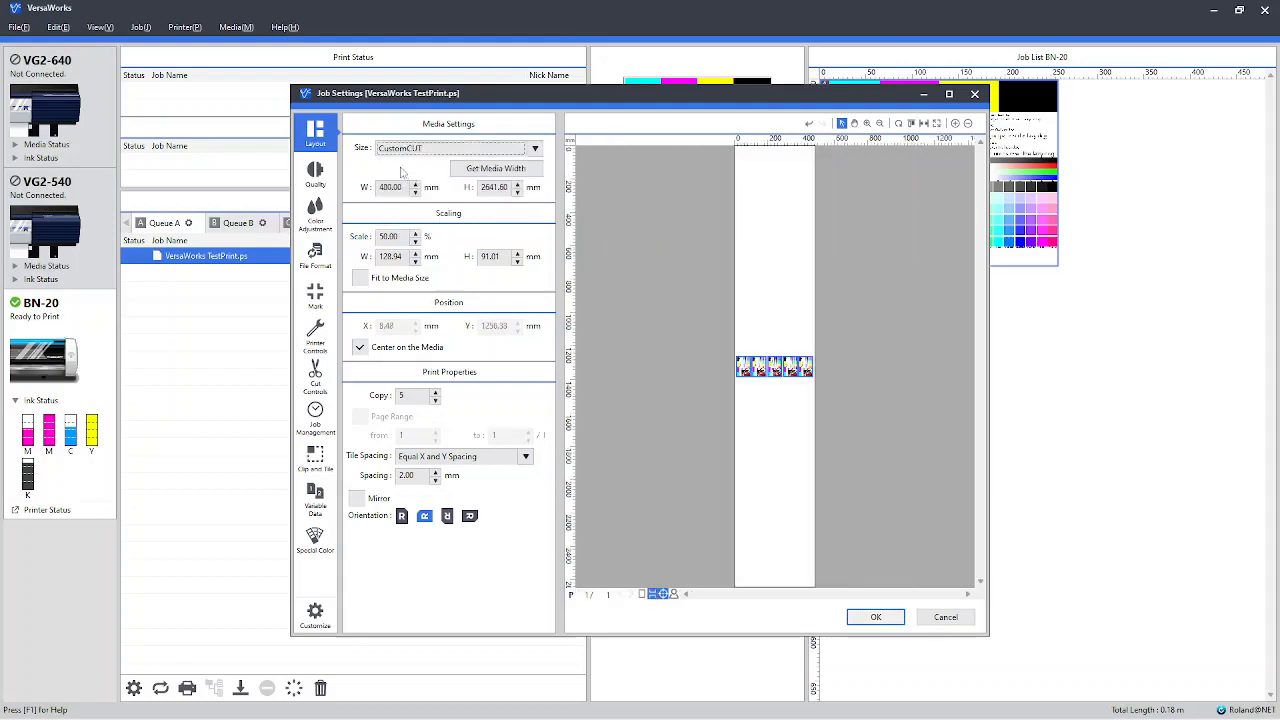
{"action": "left_click", "coordinate": [540, 152]}
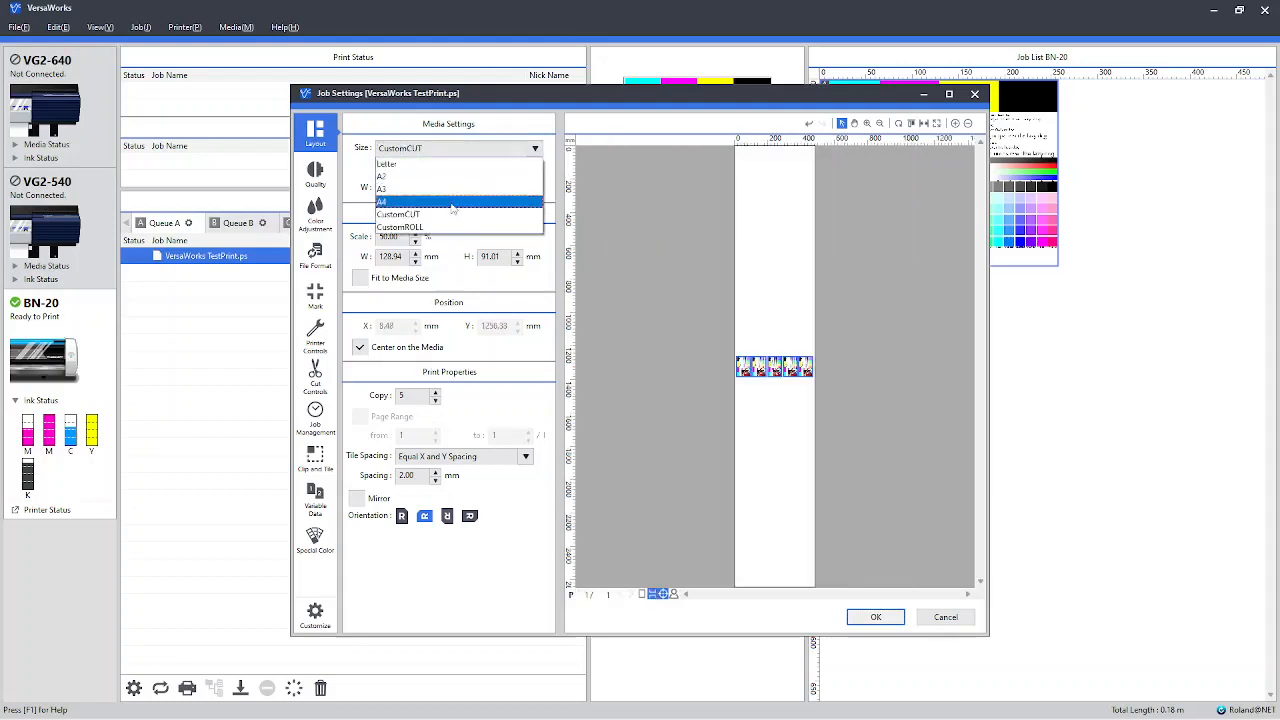
{"action": "left_click", "coordinate": [444, 232]}
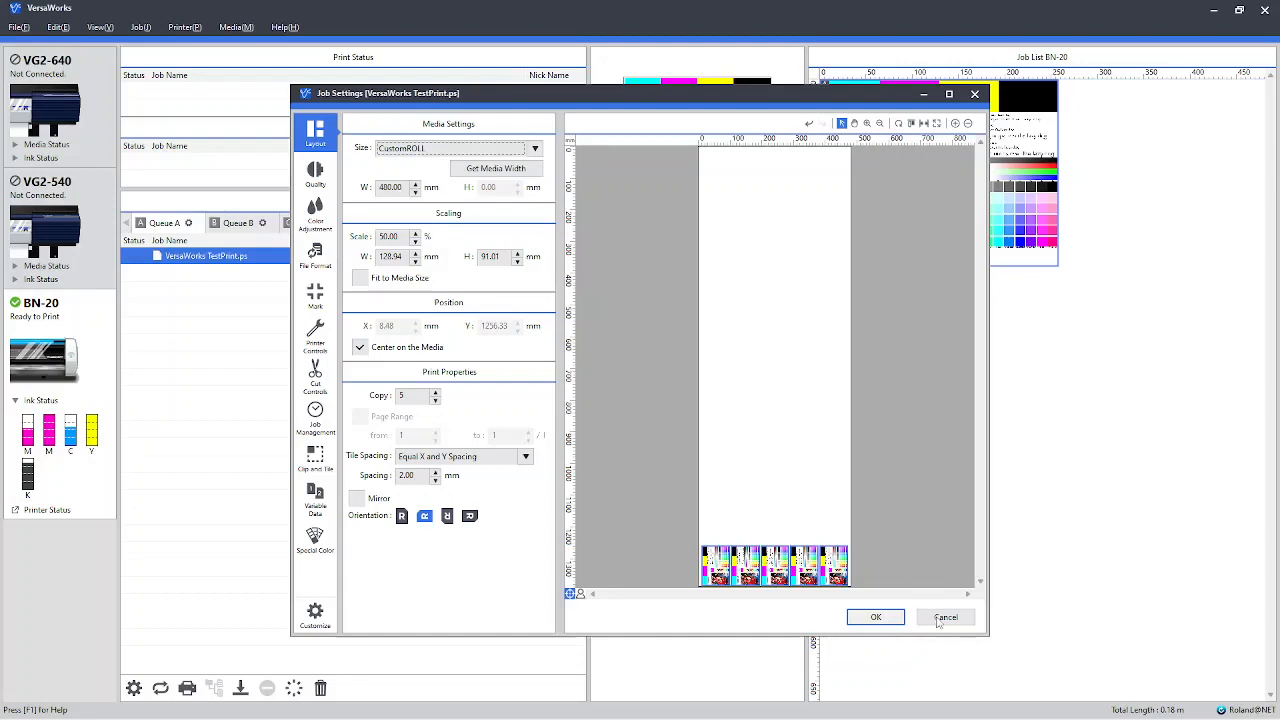
{"action": "left_click", "coordinate": [853, 621]}
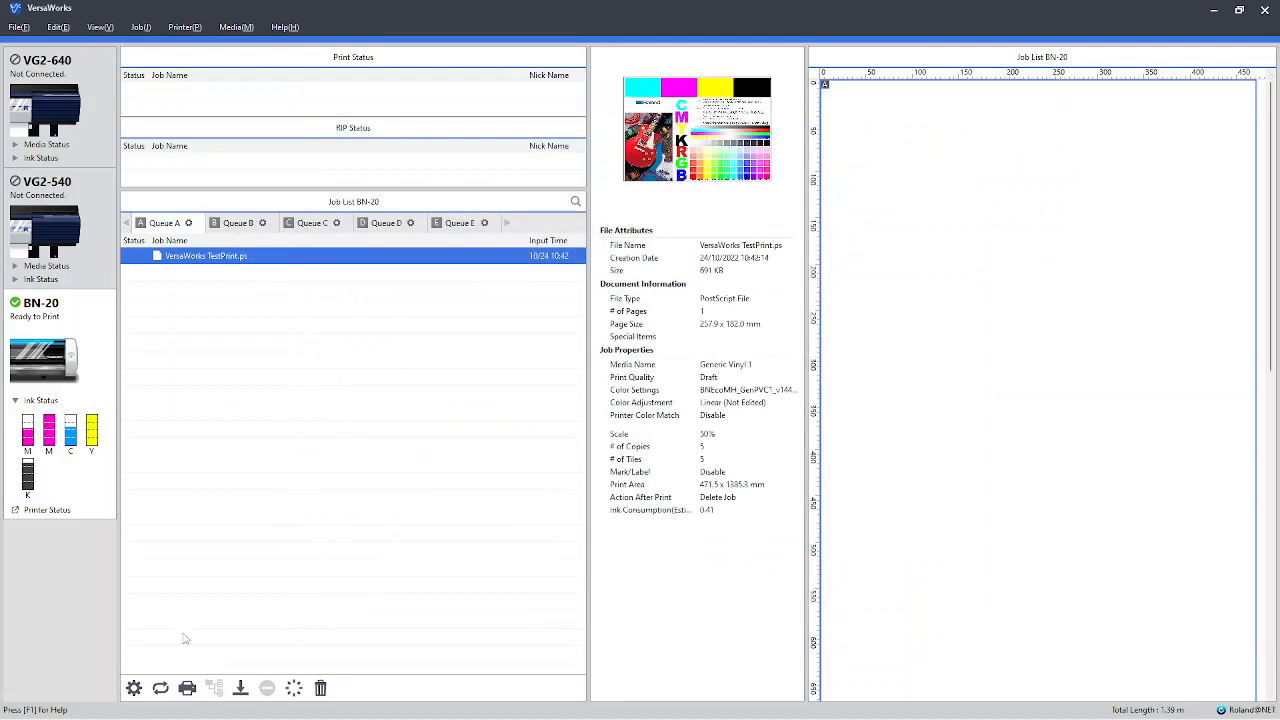
Send the test print job to the BN-20 with a print count of 1 and abort it
{"action": "left_click", "coordinate": [187, 688]}
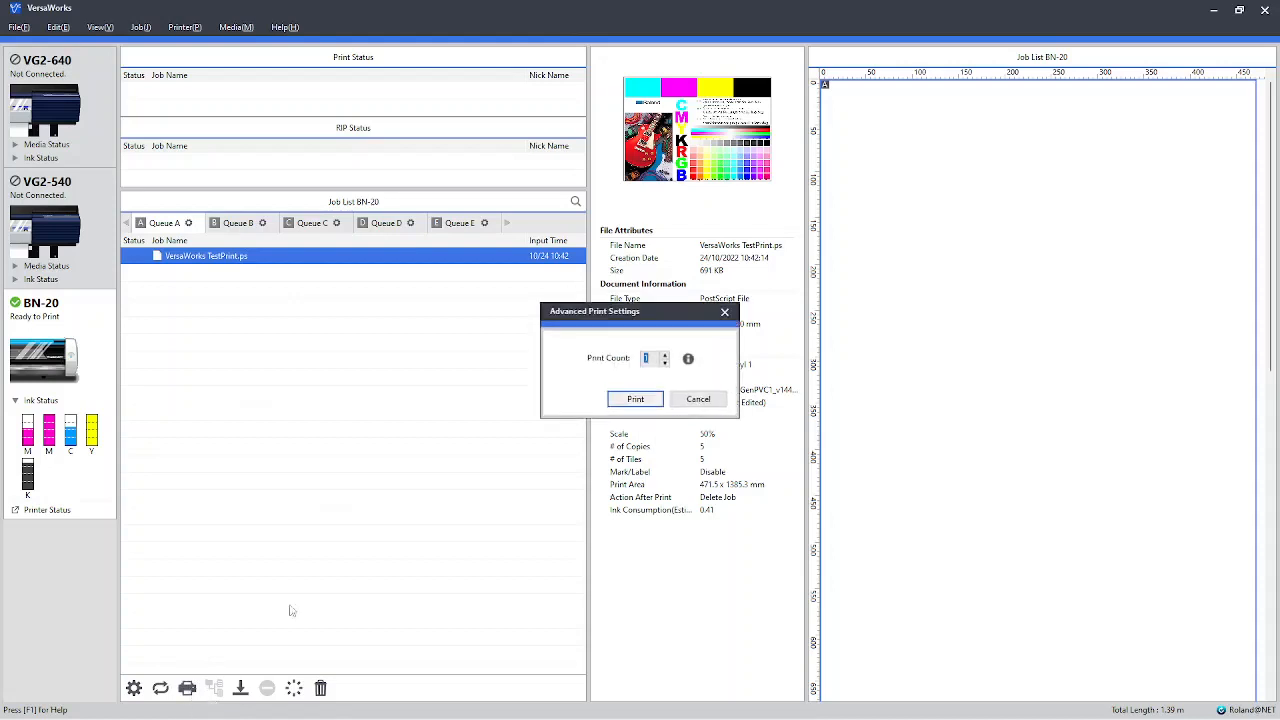
{"action": "left_click", "coordinate": [637, 401]}
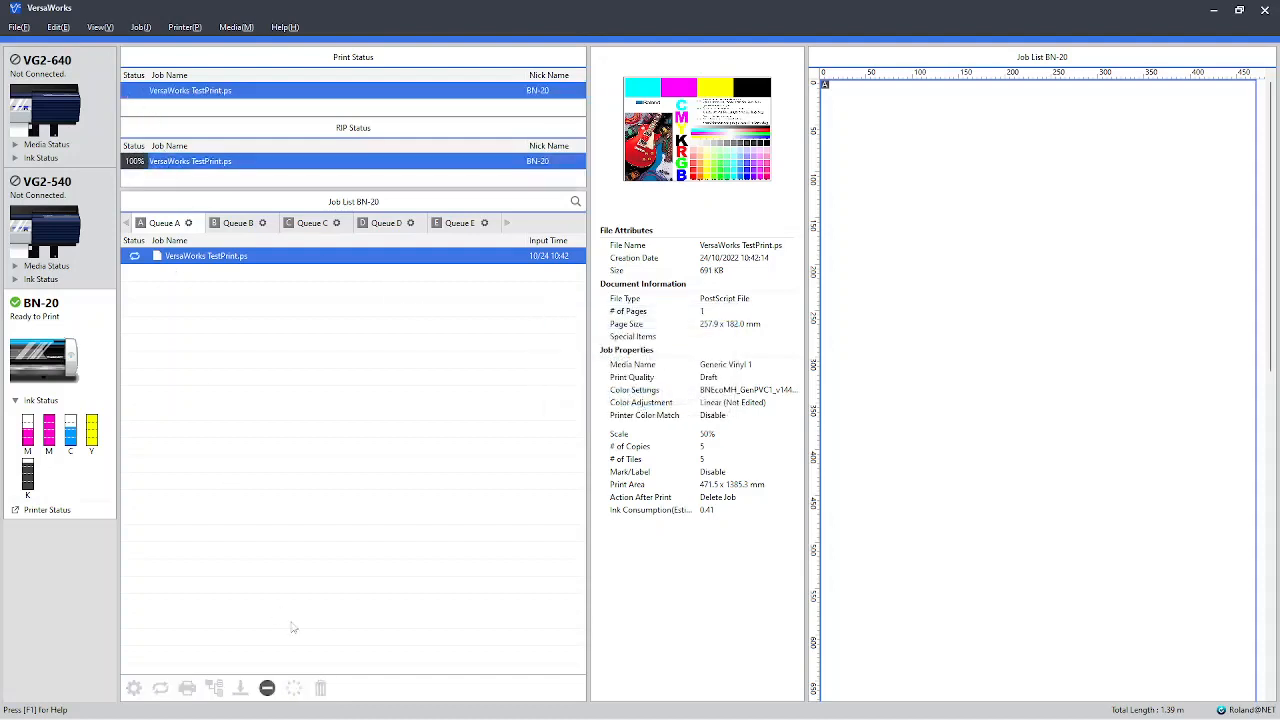
{"action": "left_click", "coordinate": [267, 689]}
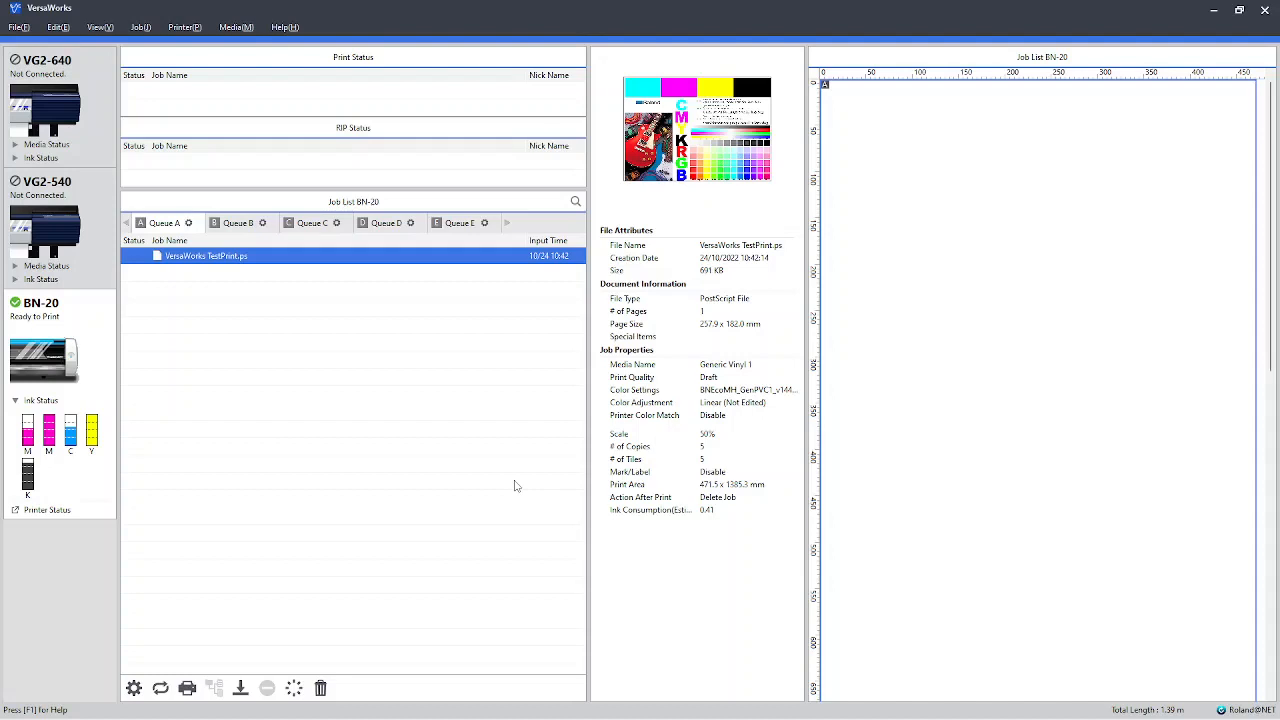
Minimise the VersaWorks window to show the desktop
{"action": "left_click", "coordinate": [1215, 14]}
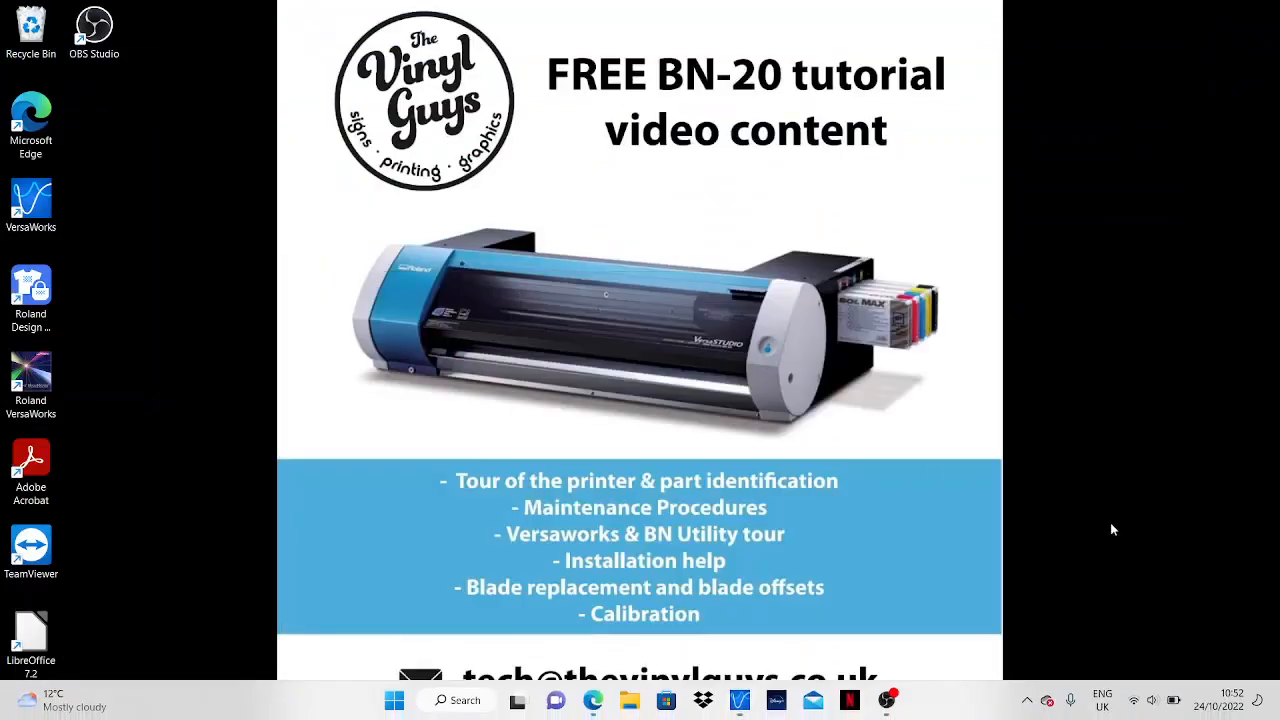